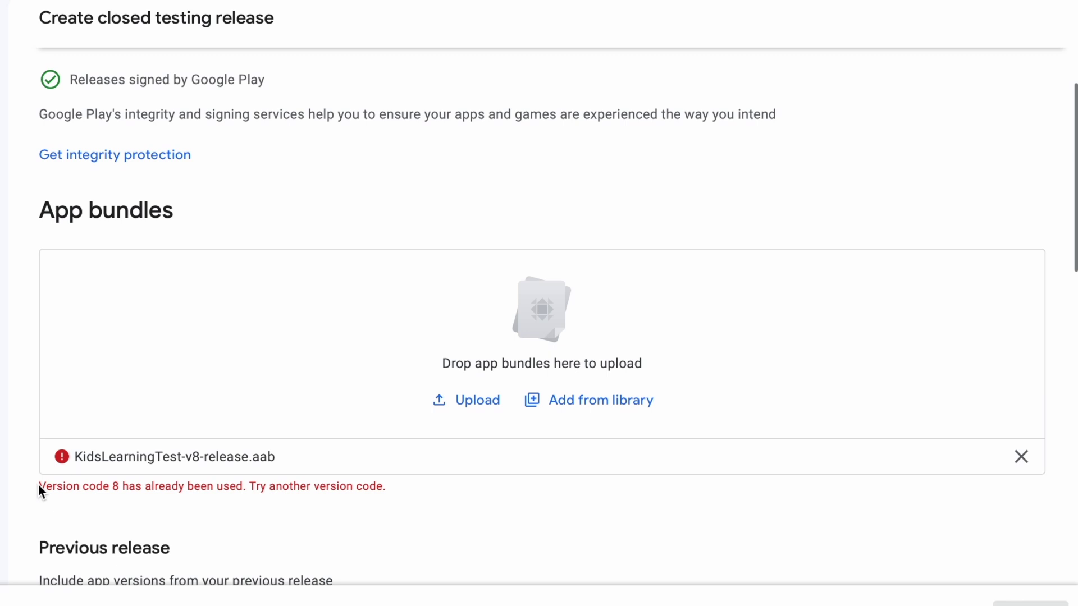
Review the version code 8 error and the previous release 7 (2.7) on the draft
drag(386, 487, 41, 487)
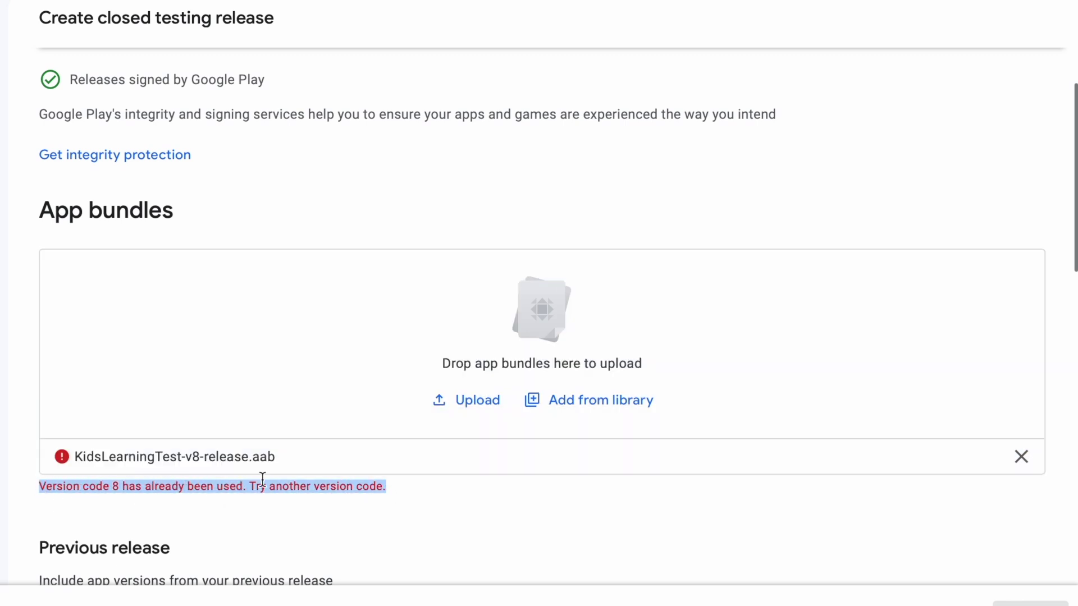
click(423, 493)
scroll(423, 493, down, 1)
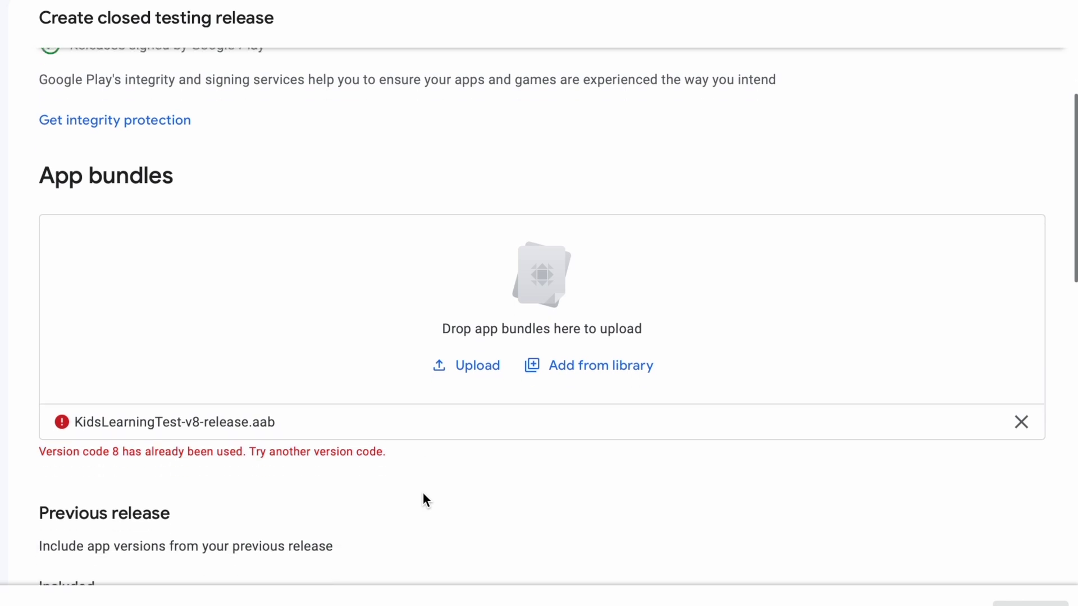
scroll(423, 493, down, 4)
scroll(423, 497, down, 1)
scroll(422, 496, down, 4)
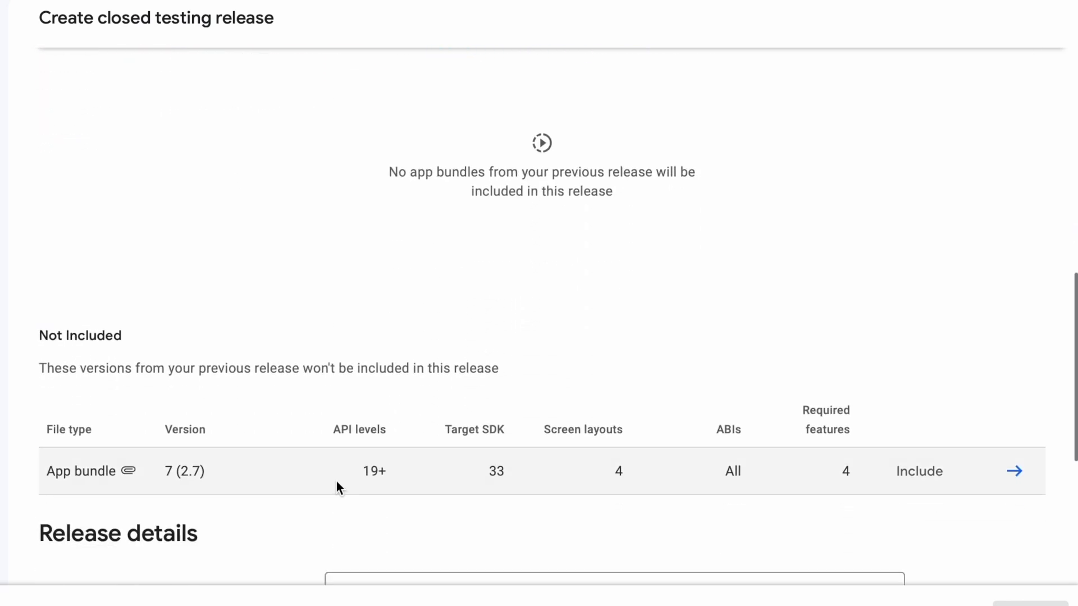
drag(207, 471, 161, 470)
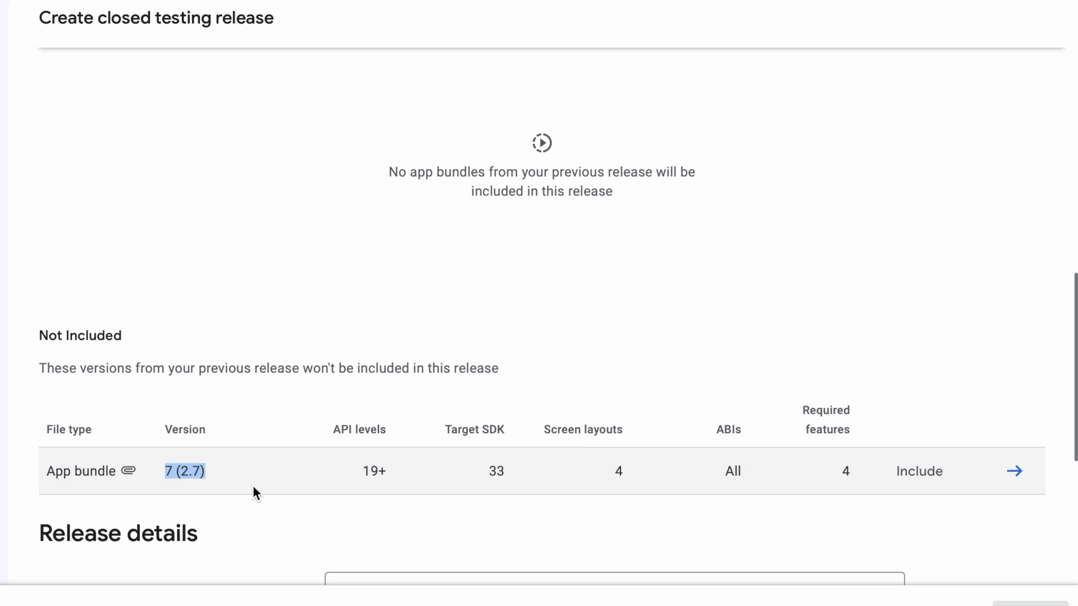
scroll(255, 493, up, 4)
scroll(254, 492, up, 5)
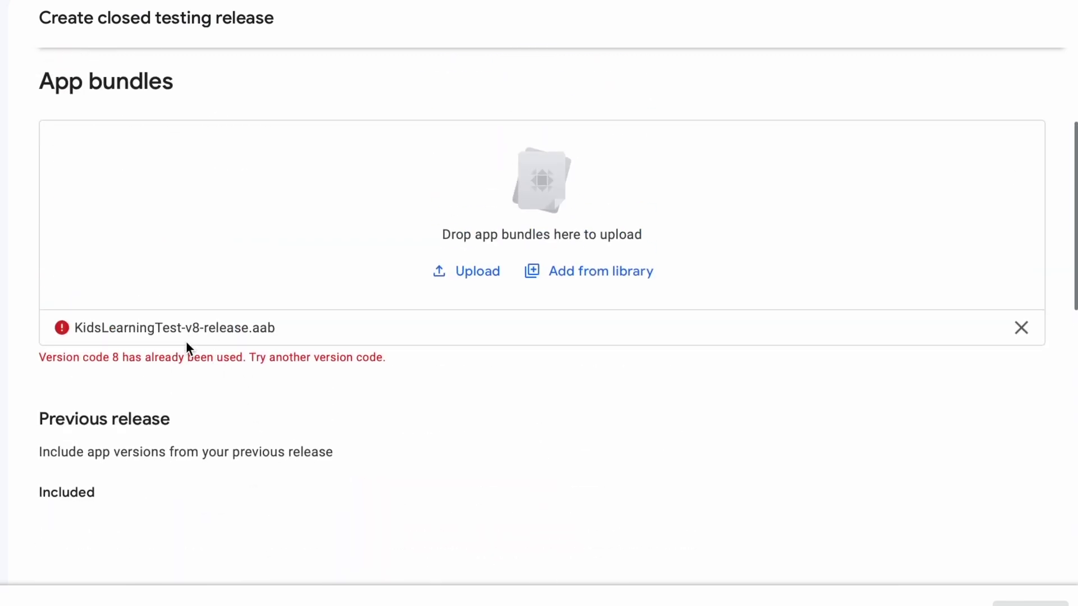
double_click(116, 357)
click(173, 362)
Discard the closed testing draft release, returning to Beta with release 7 (2.7)
scroll(269, 362, up, 2)
scroll(270, 362, up, 5)
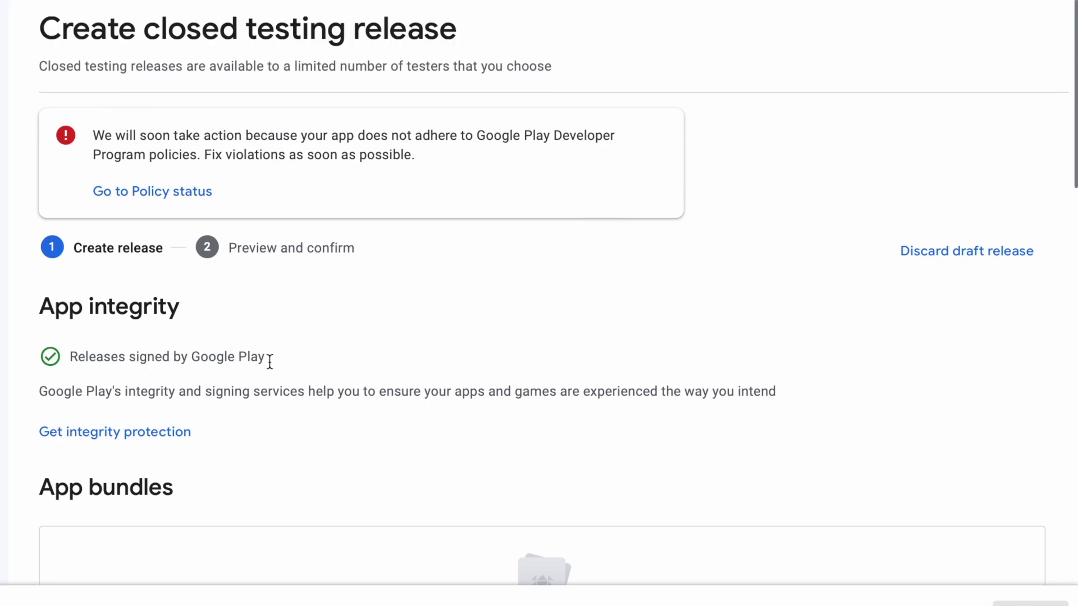
click(936, 258)
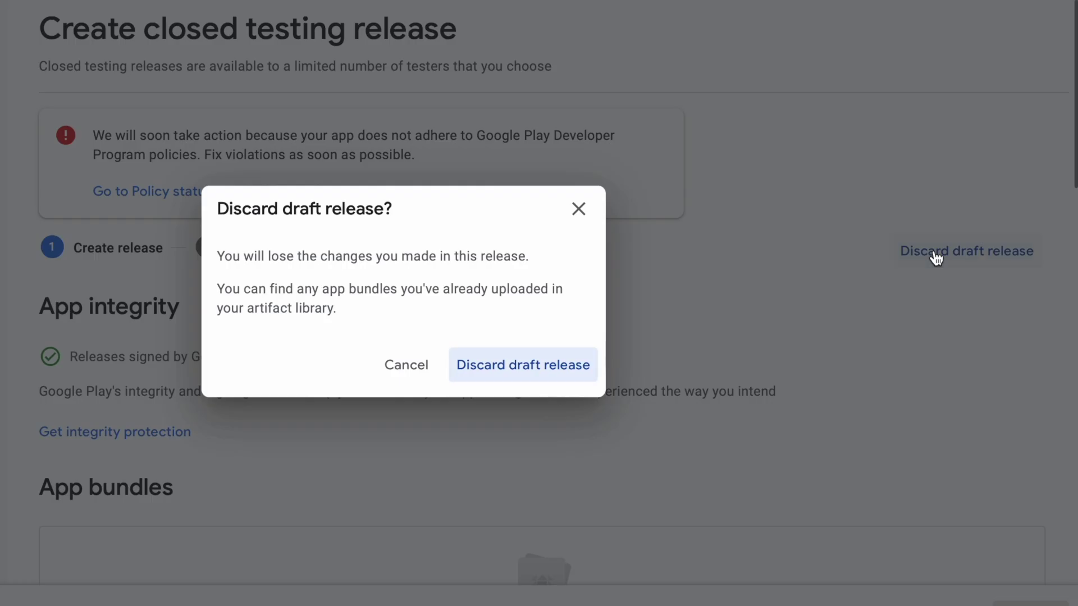
click(527, 372)
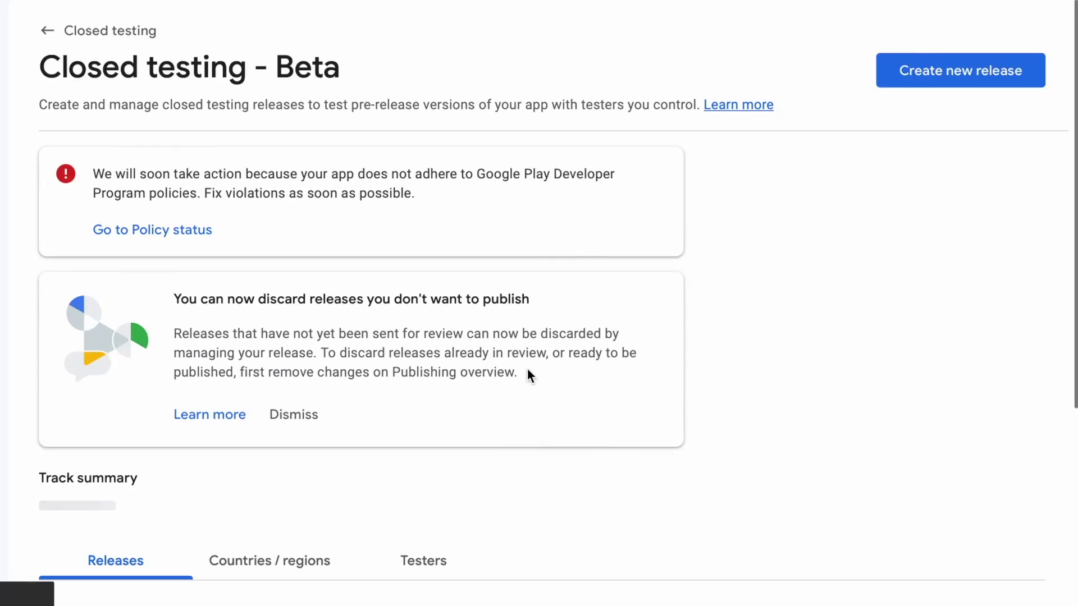
scroll(343, 414, down, 2)
scroll(281, 403, down, 1)
scroll(280, 403, down, 3)
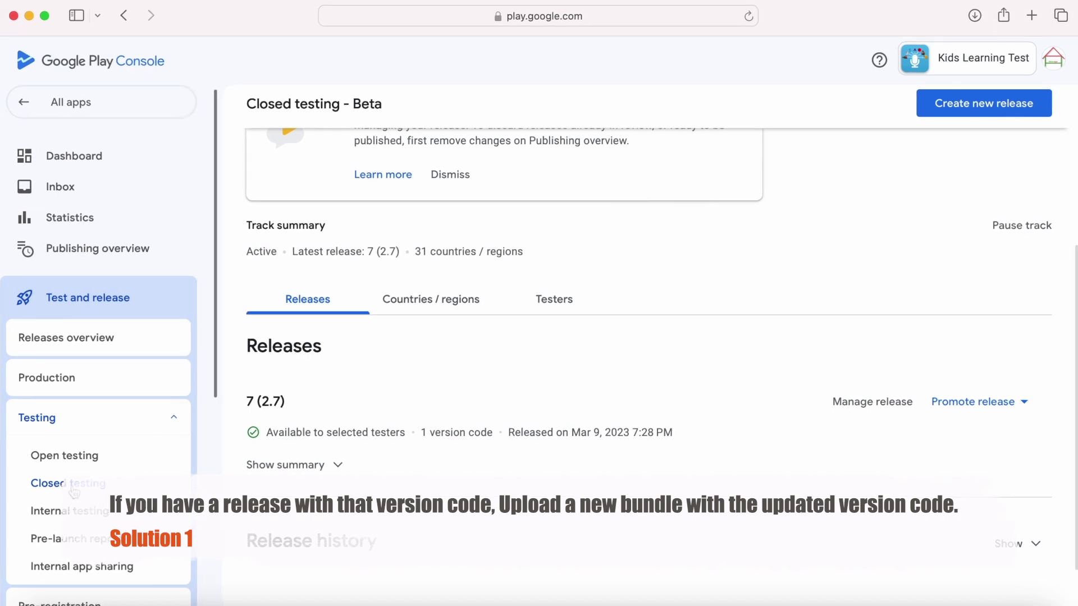
Check the closed testing overview and then the Internal testing track
click(73, 489)
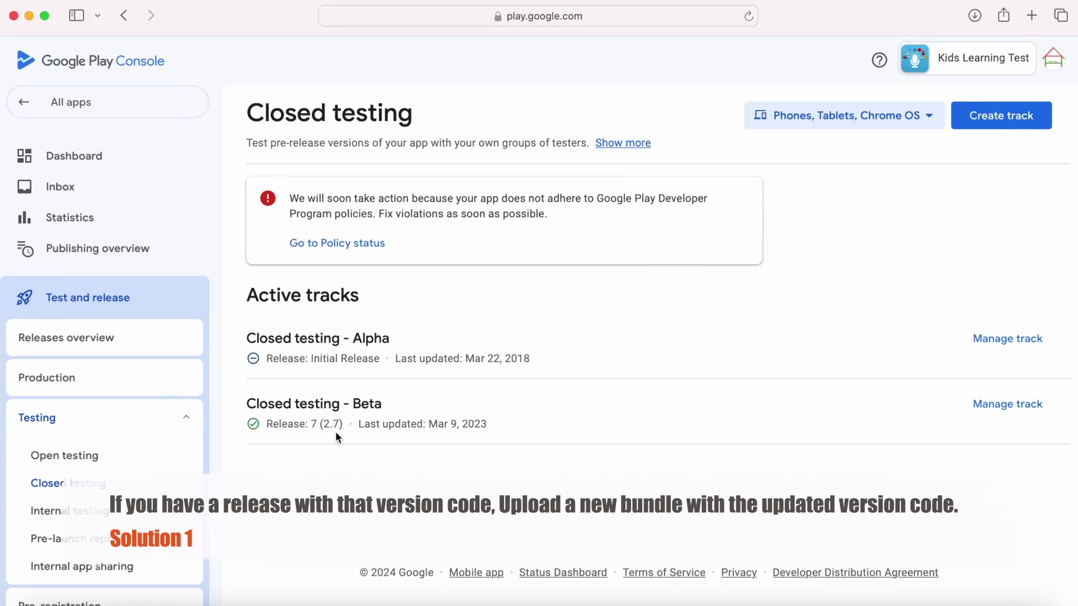
click(85, 517)
scroll(494, 454, down, 3)
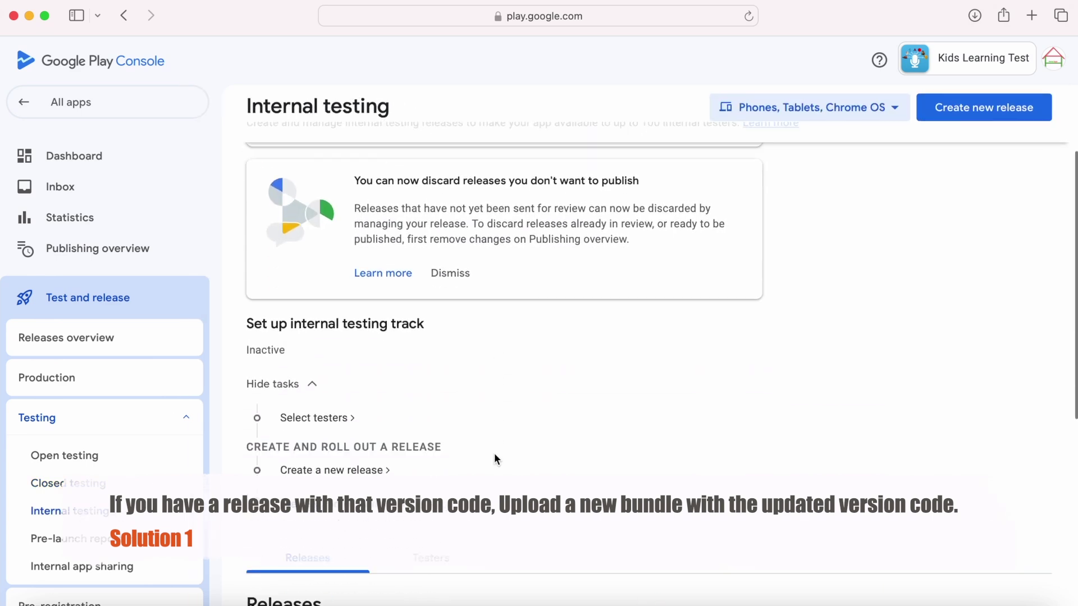
scroll(494, 453, down, 3)
scroll(494, 453, down, 3)
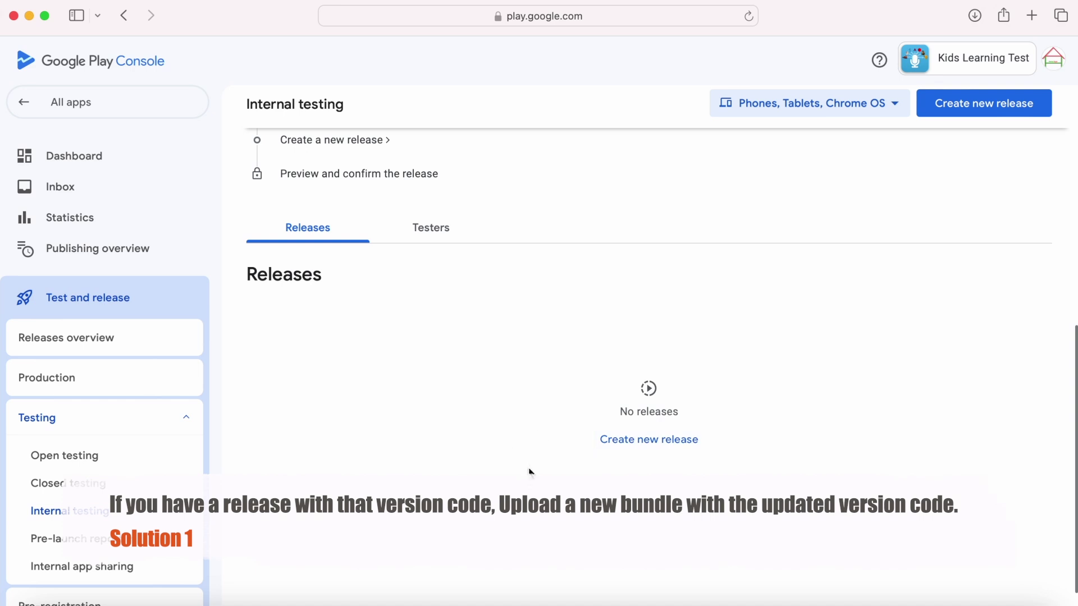
Check the Open testing and Production tracks, then return to the Closed testing Alpha/Beta list
click(67, 456)
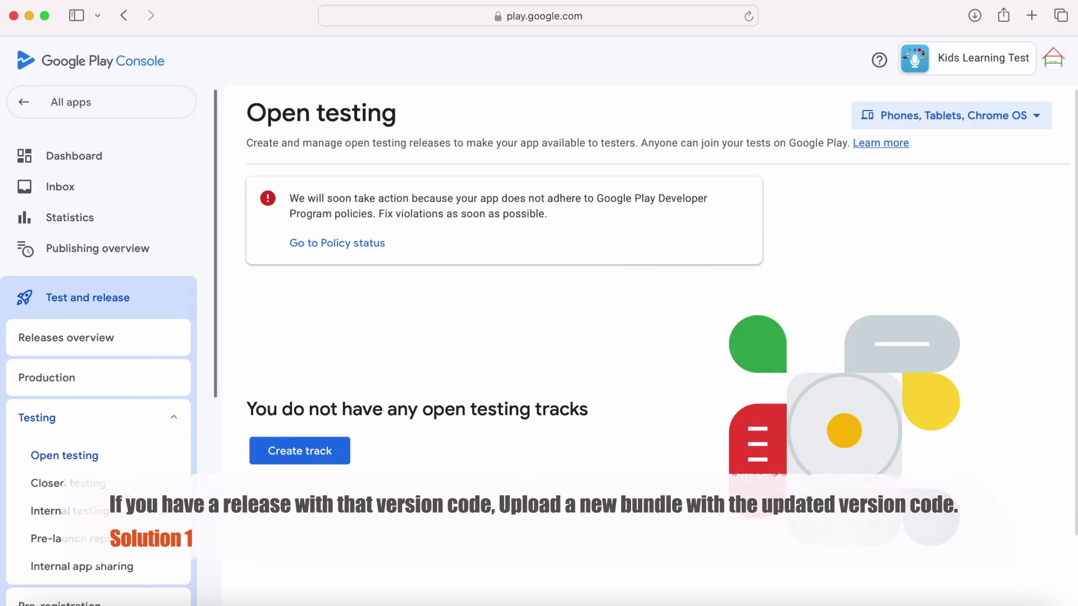
click(87, 378)
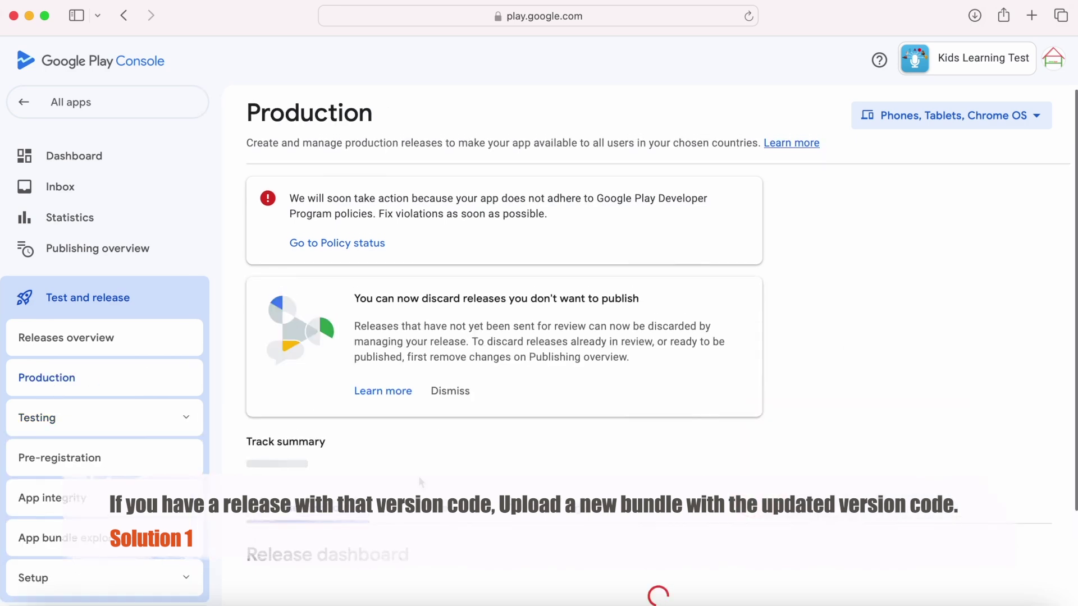
scroll(419, 476, down, 4)
scroll(419, 476, down, 2)
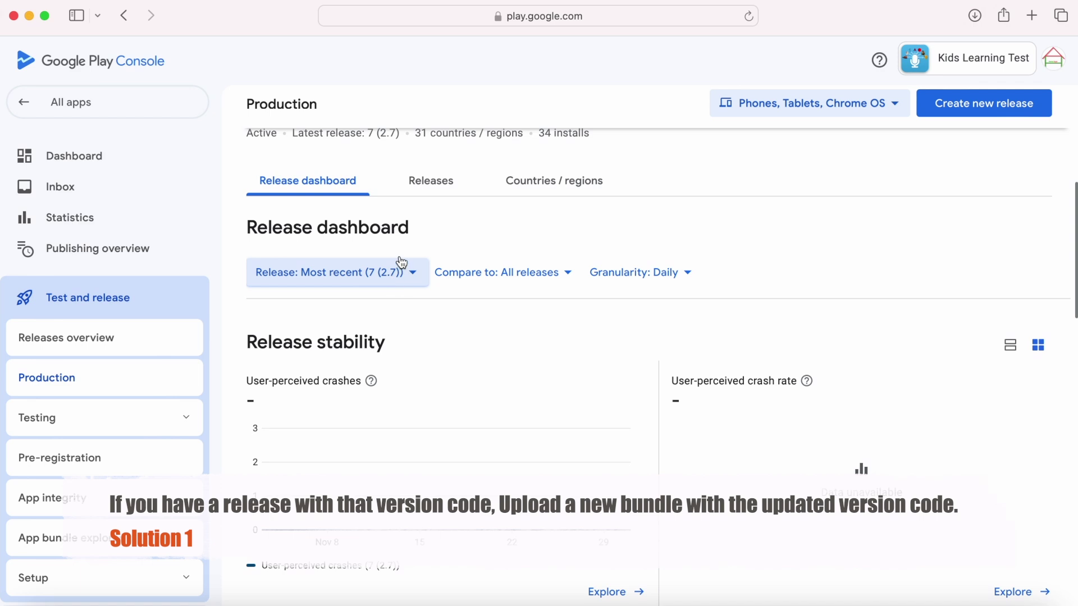
scroll(499, 468, up, 4)
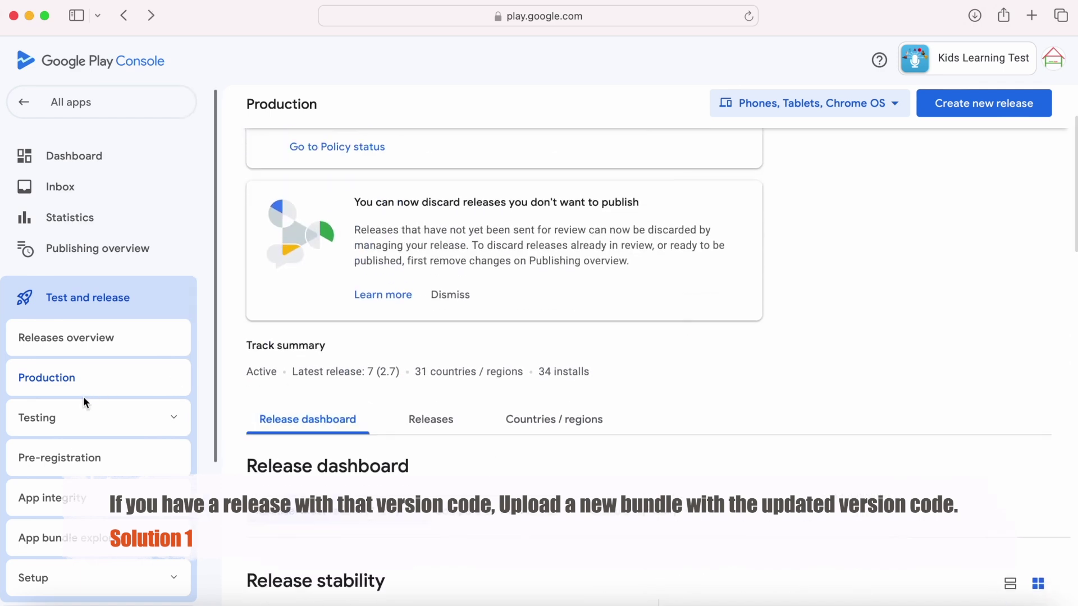
click(84, 418)
scroll(147, 405, down, 3)
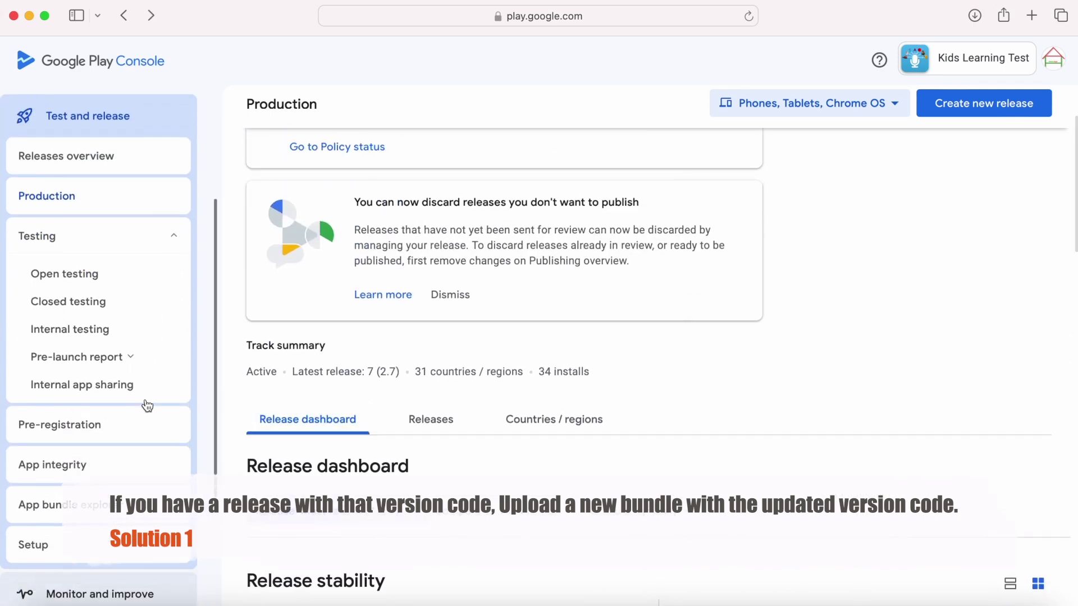
click(86, 298)
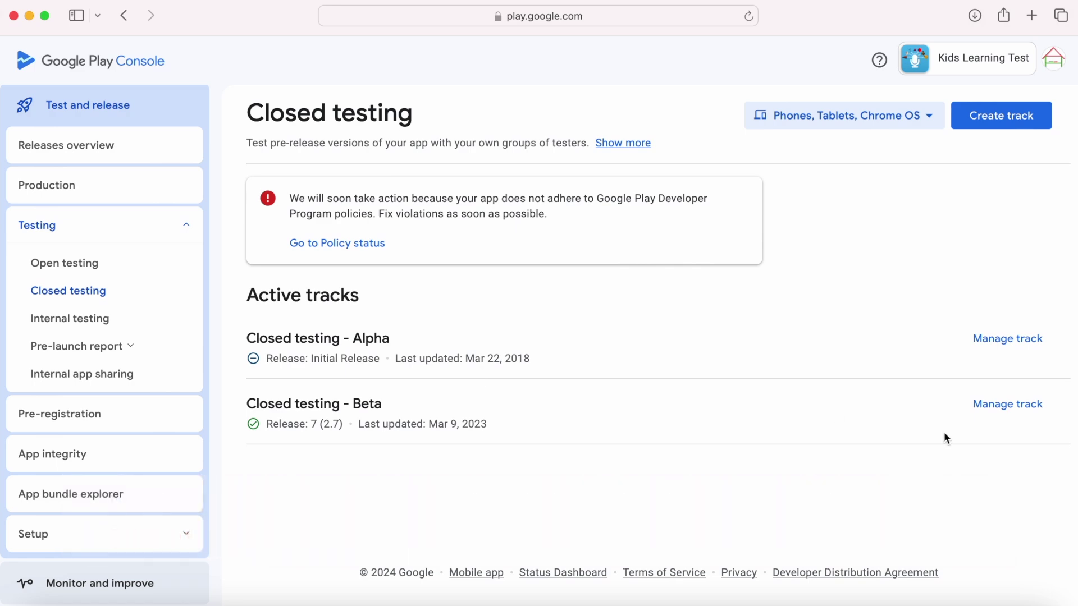
Create a new Beta release and drop the v8 .aab bundle into its upload area
click(1006, 405)
click(958, 155)
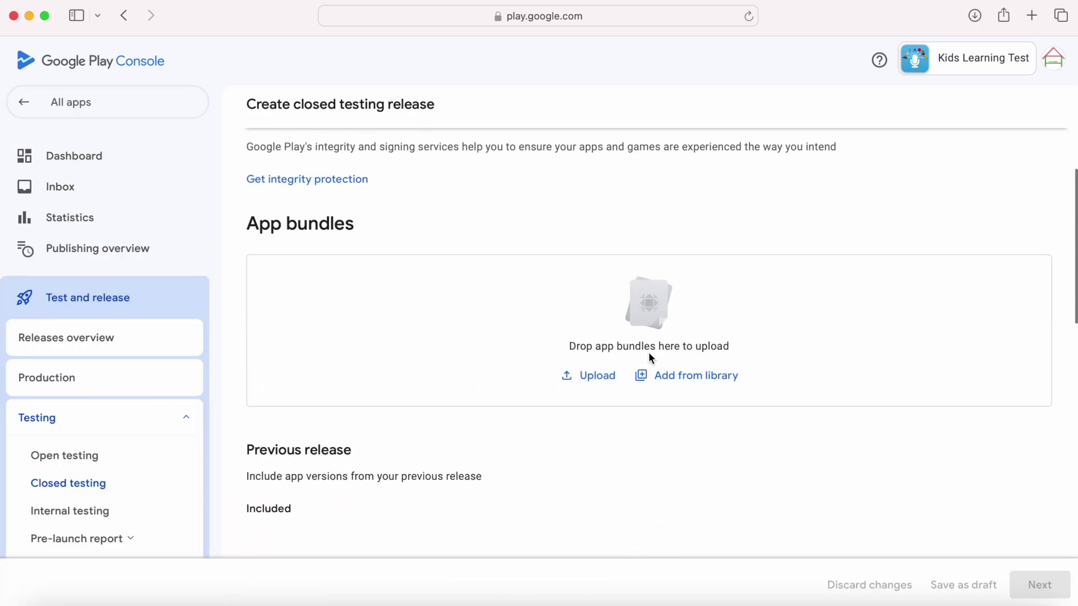
mouse_move(592, 156)
mouse_down()
mouse_move(415, 262)
mouse_move(303, 258)
mouse_up()
click(394, 56)
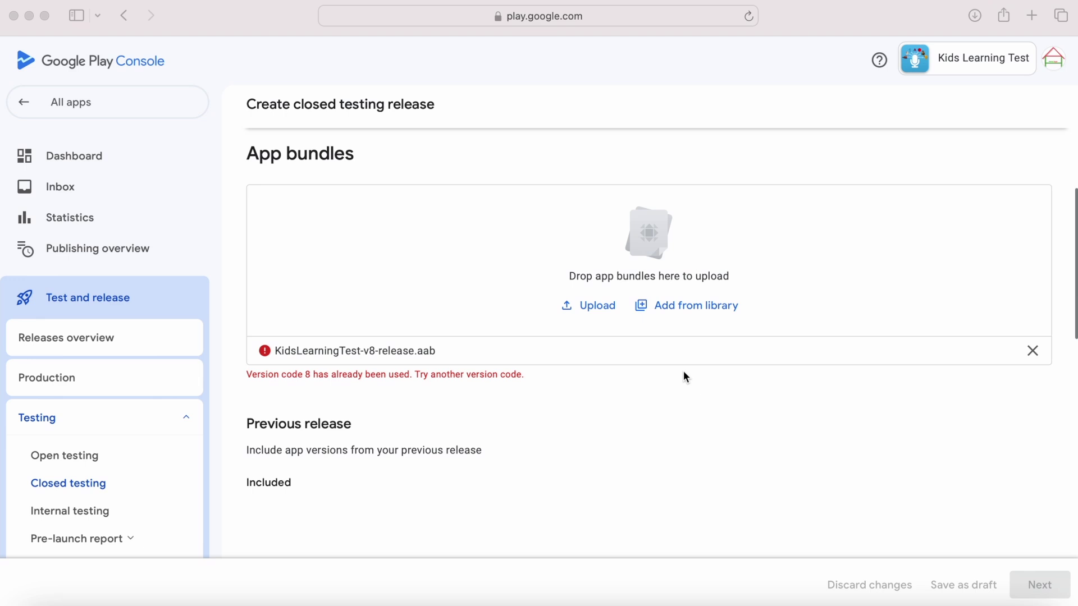
Discard the new draft release after the version code 8 conflict appears
scroll(664, 446, up, 5)
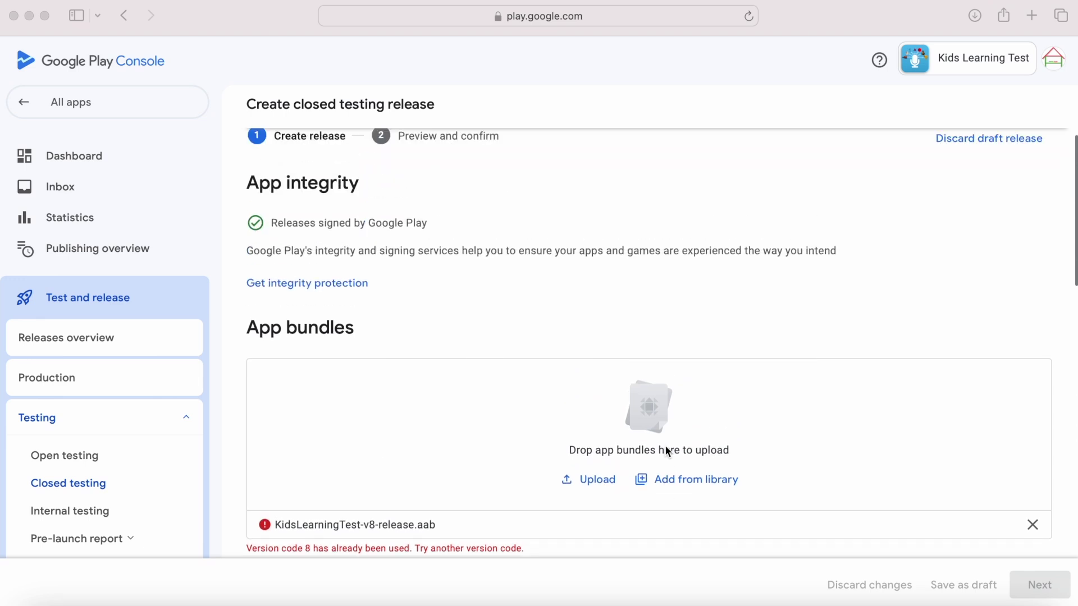
click(974, 171)
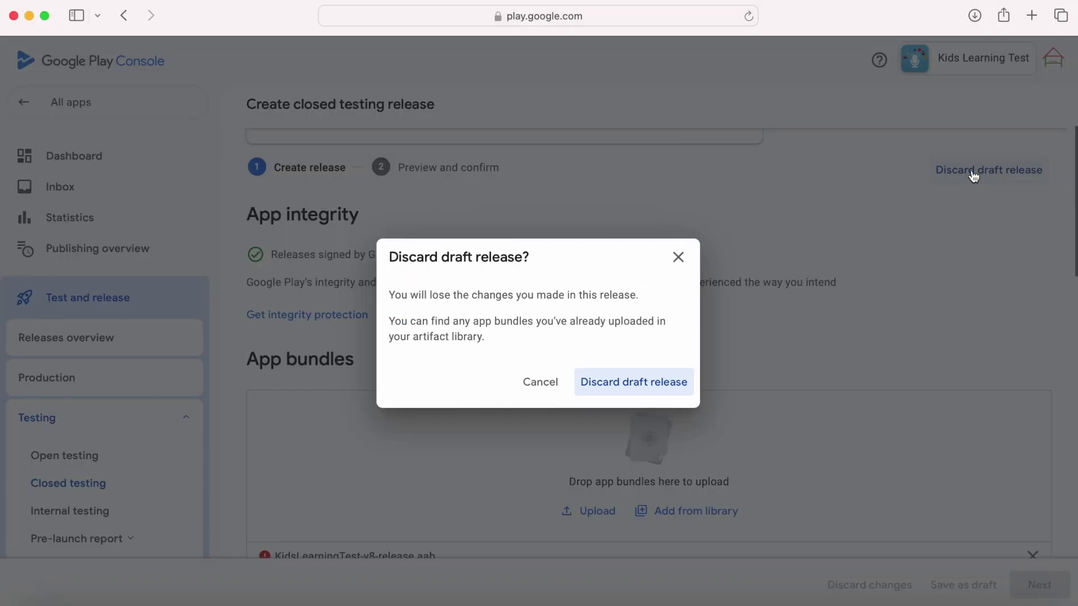
click(645, 383)
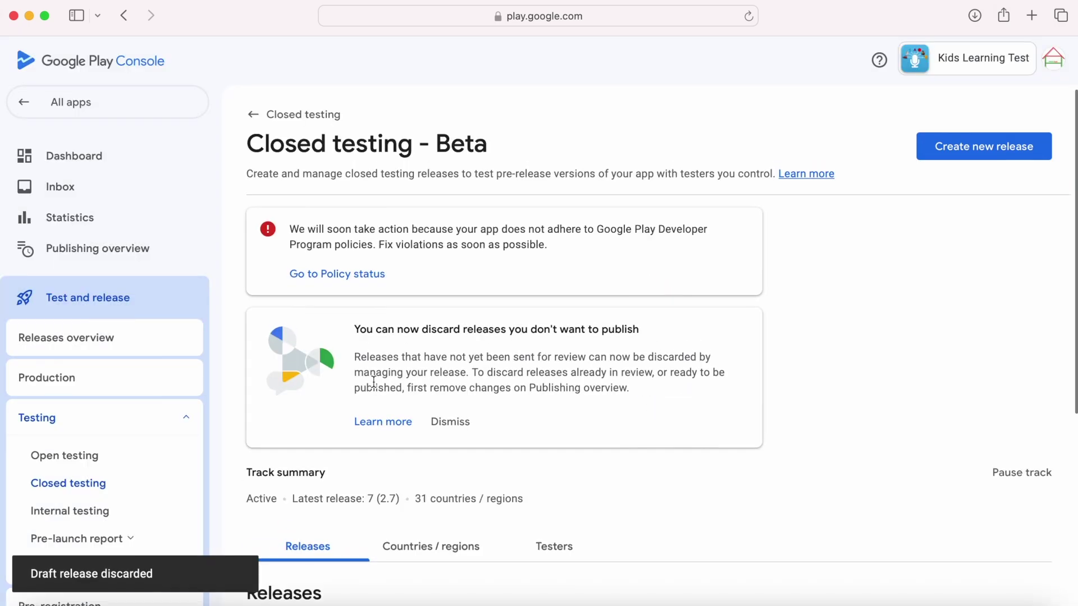
Open App bundle explorer and note version code 8 (2.8) marked Inactive among eight versions
scroll(89, 442, down, 5)
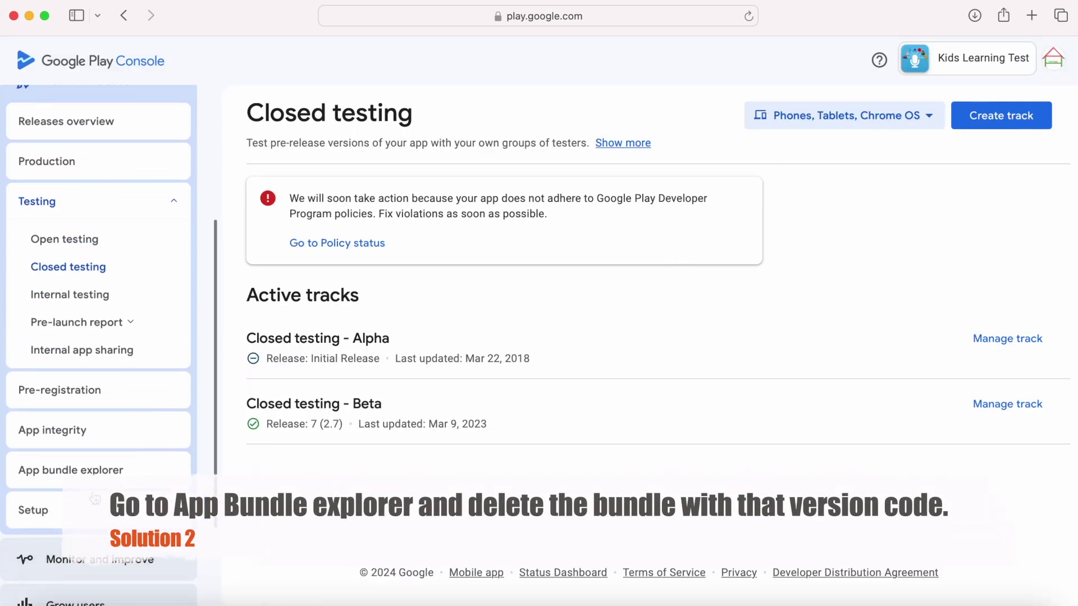
click(84, 467)
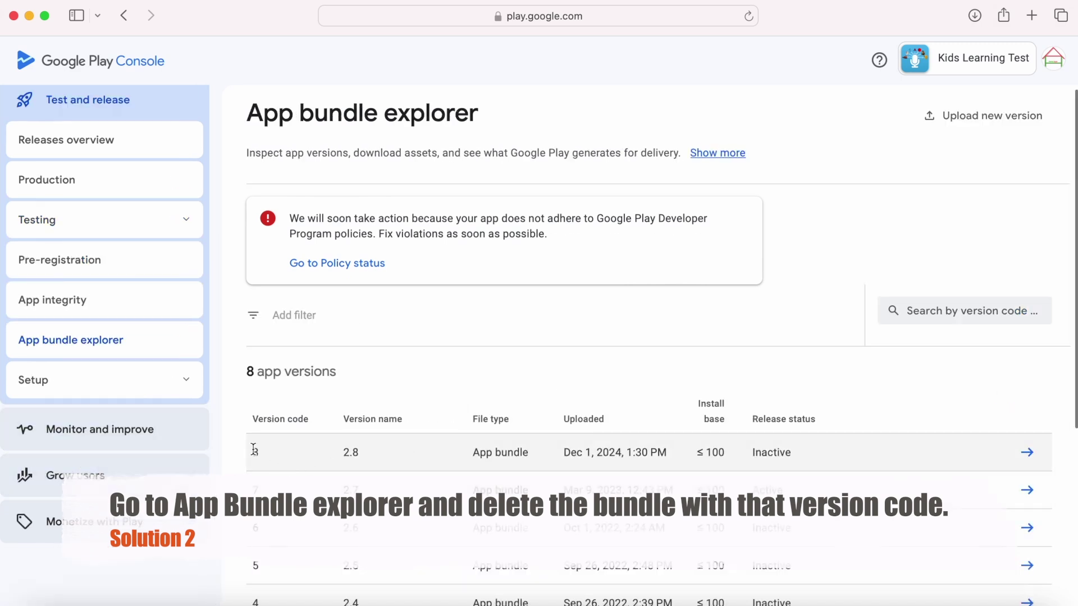
drag(252, 451, 370, 454)
click(755, 452)
drag(753, 453, 804, 448)
scroll(804, 449, down, 2)
scroll(805, 450, down, 1)
scroll(805, 452, down, 3)
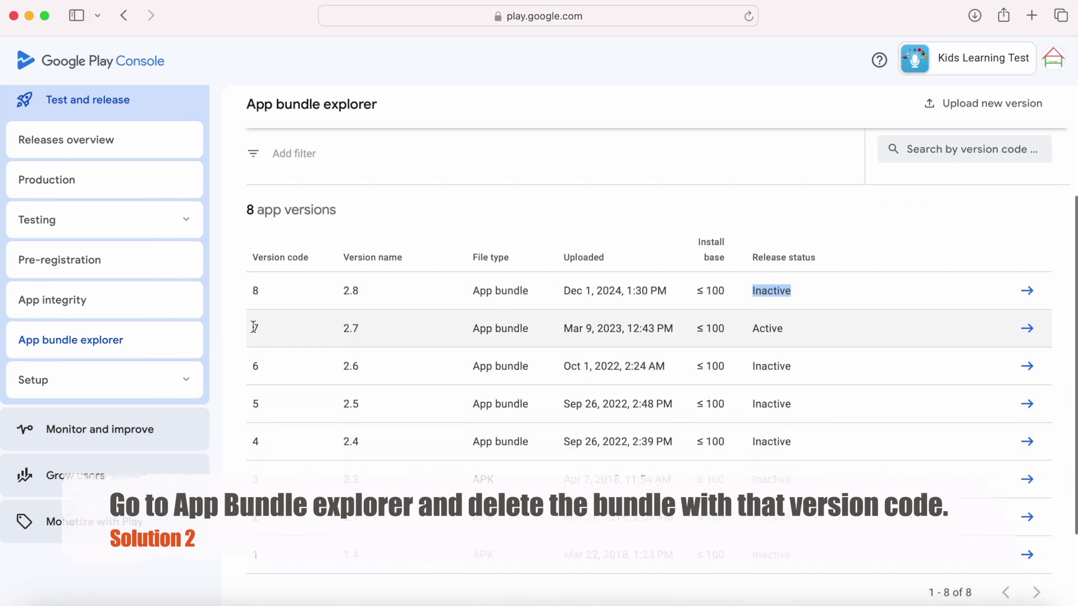
double_click(767, 328)
click(1029, 329)
scroll(839, 403, down, 5)
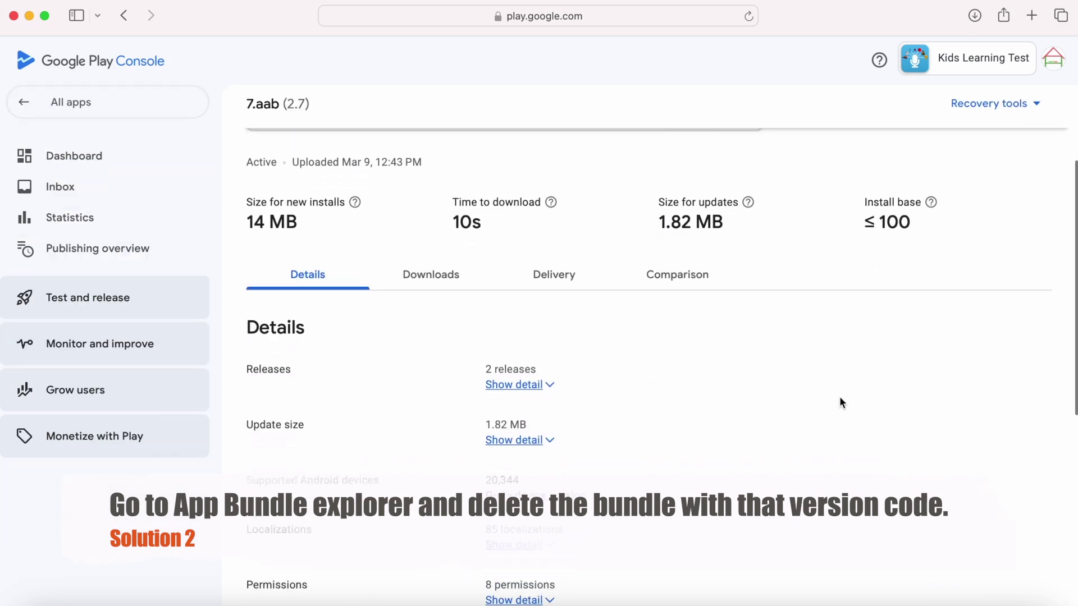
scroll(840, 397, down, 1)
click(516, 339)
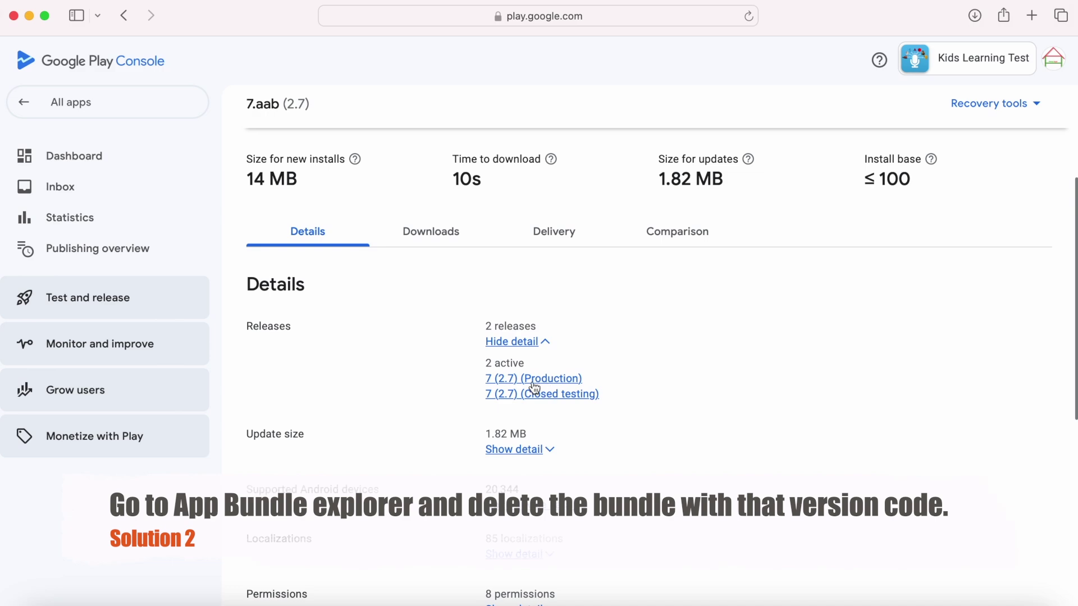
scroll(536, 382, up, 5)
click(253, 112)
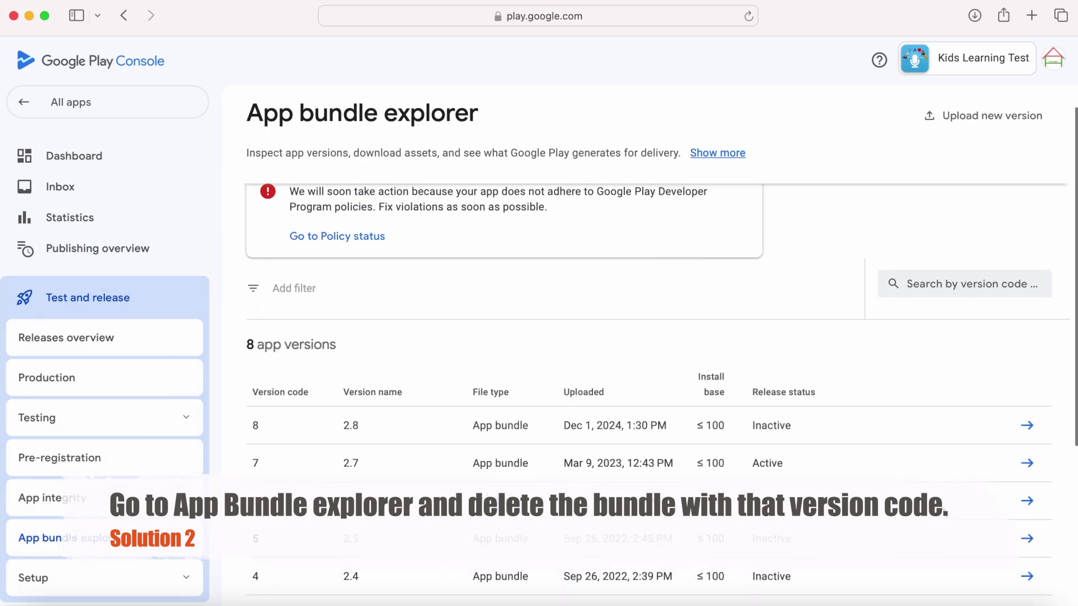
scroll(842, 337, down, 4)
double_click(772, 242)
click(999, 241)
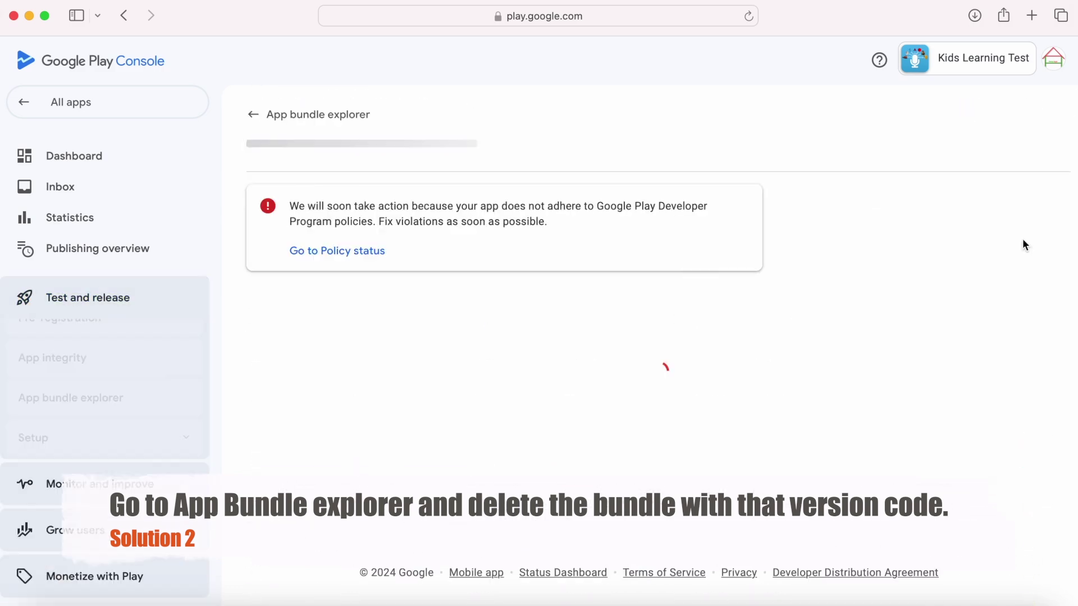
scroll(621, 368, down, 3)
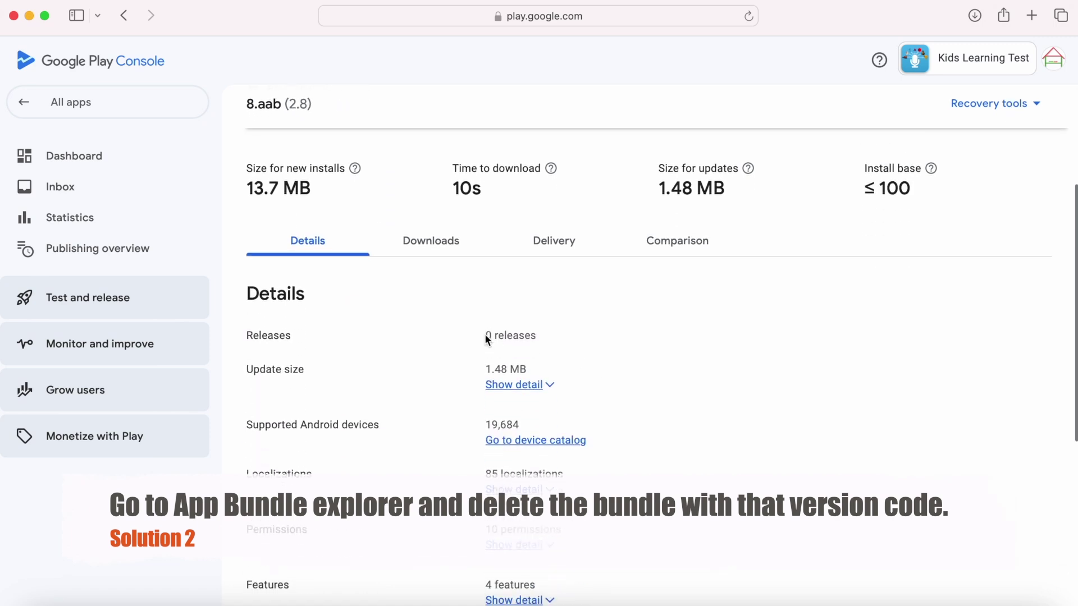
drag(484, 334, 561, 335)
click(562, 335)
scroll(283, 191, up, 3)
click(251, 121)
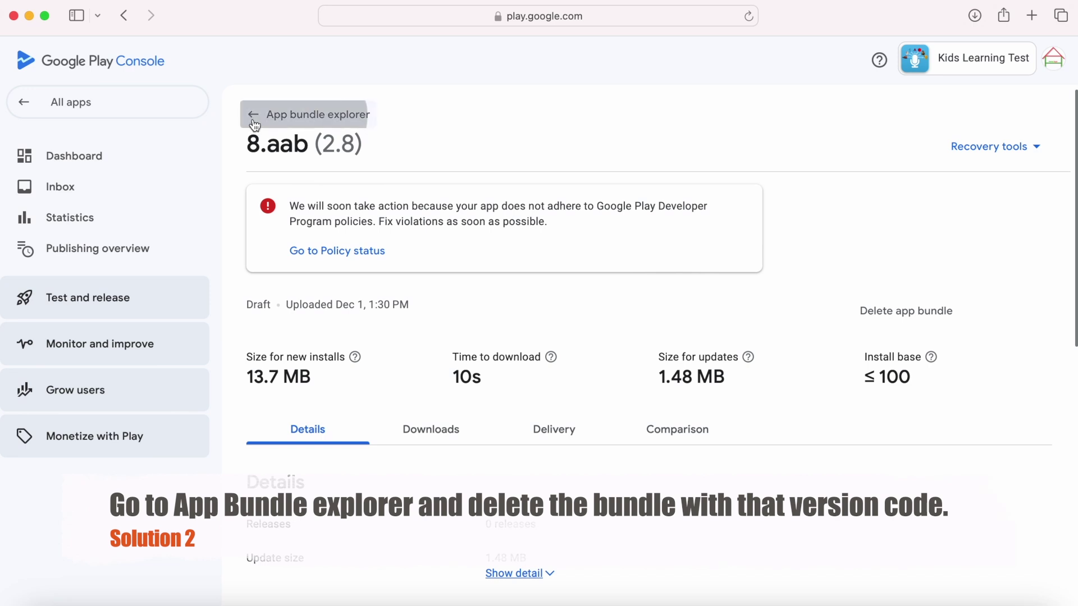
scroll(629, 376, down, 5)
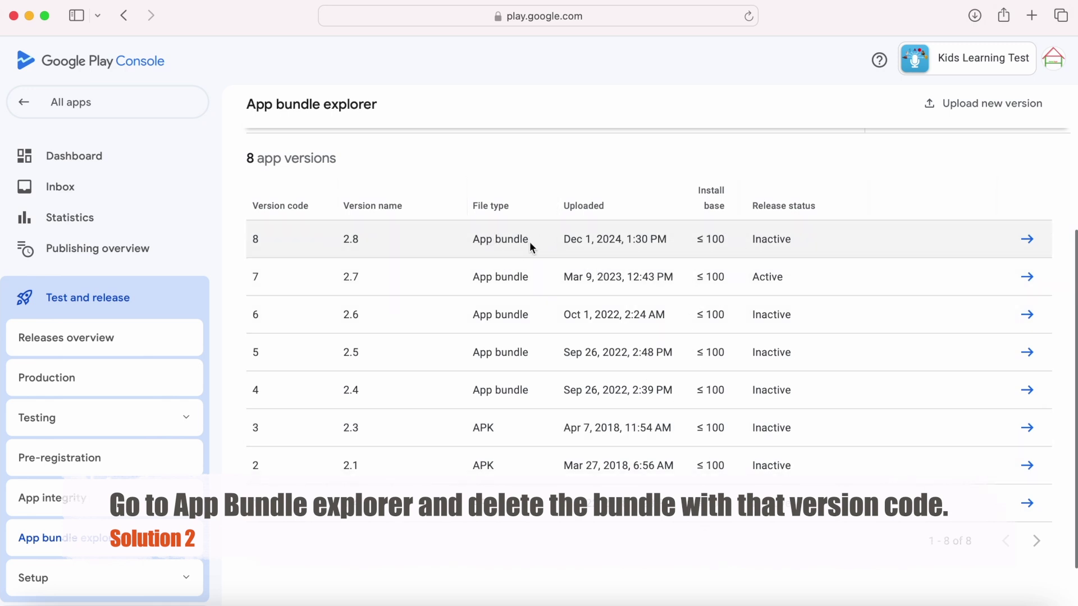
click(1027, 238)
Delete the 8.aab (2.8) app bundle, leaving seven versions topped by 7 (2.7)
scroll(655, 370, down, 3)
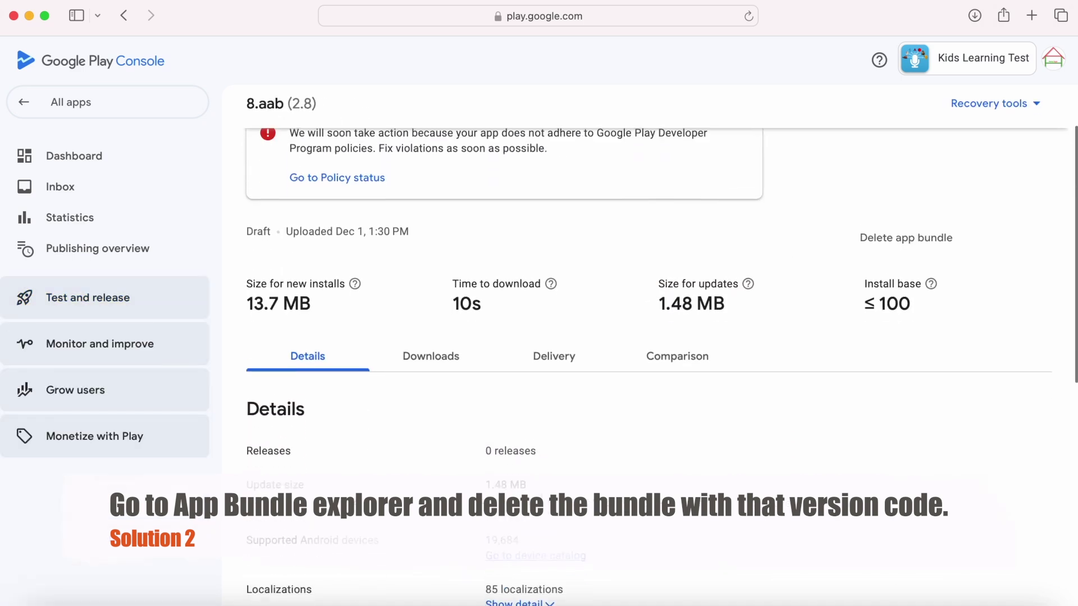
scroll(656, 371, down, 3)
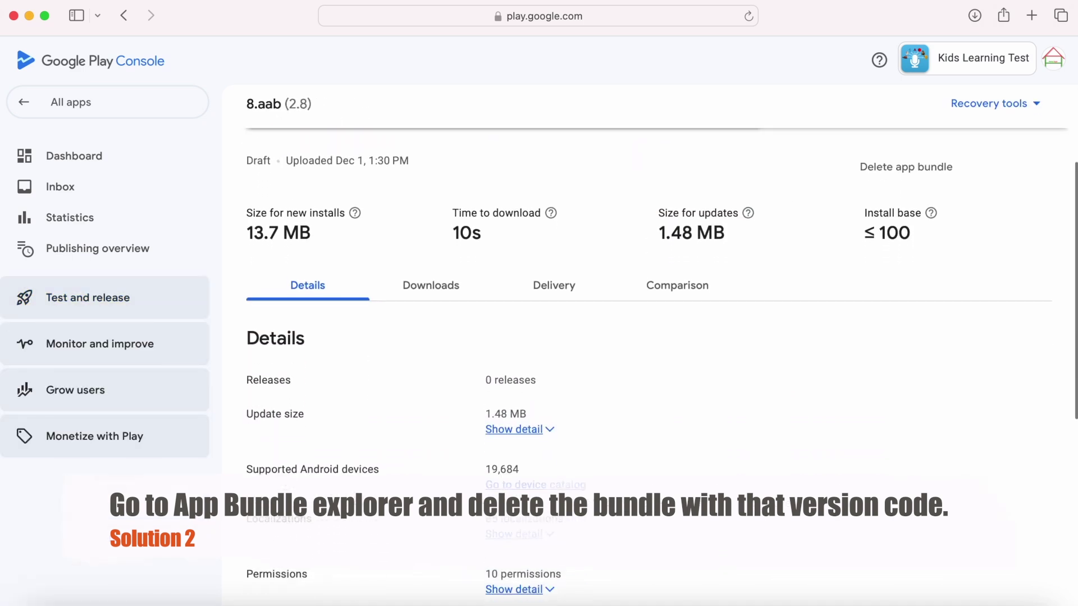
click(900, 169)
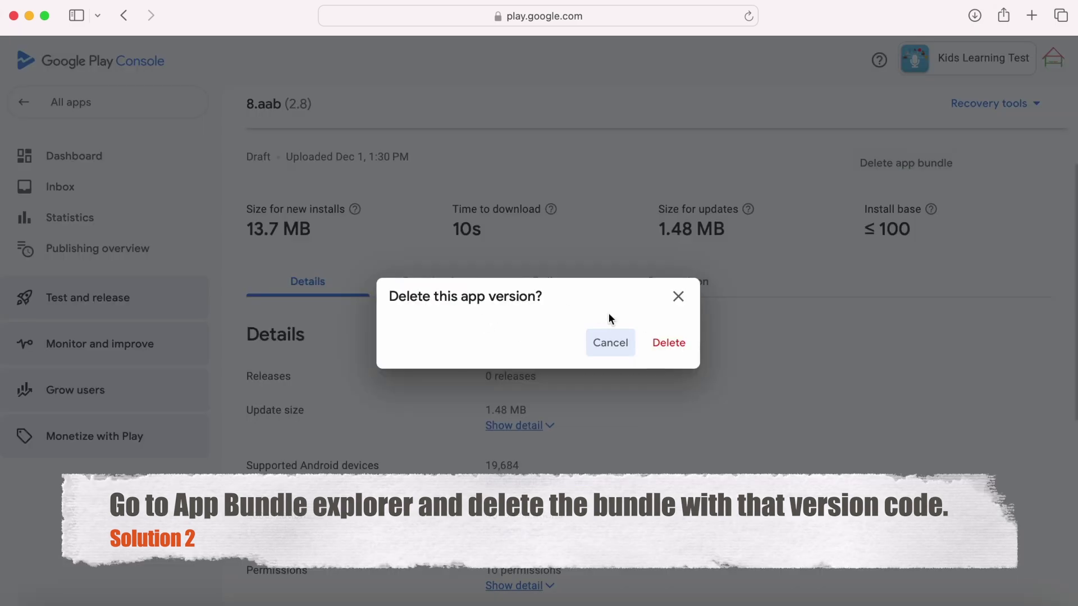
click(673, 346)
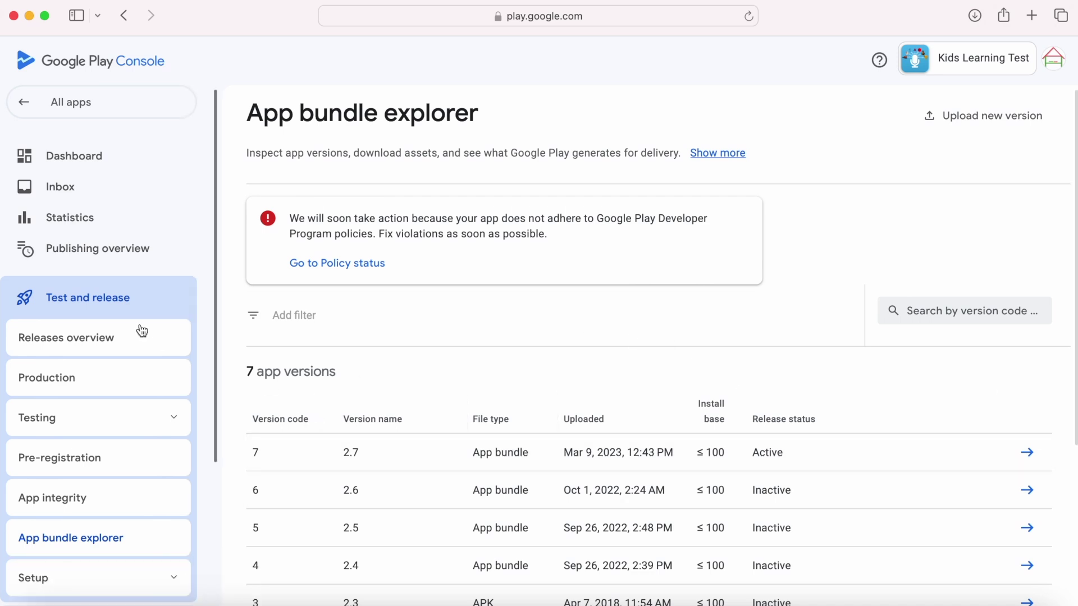
Create a new release on the Closed testing - Beta track
click(54, 418)
click(70, 483)
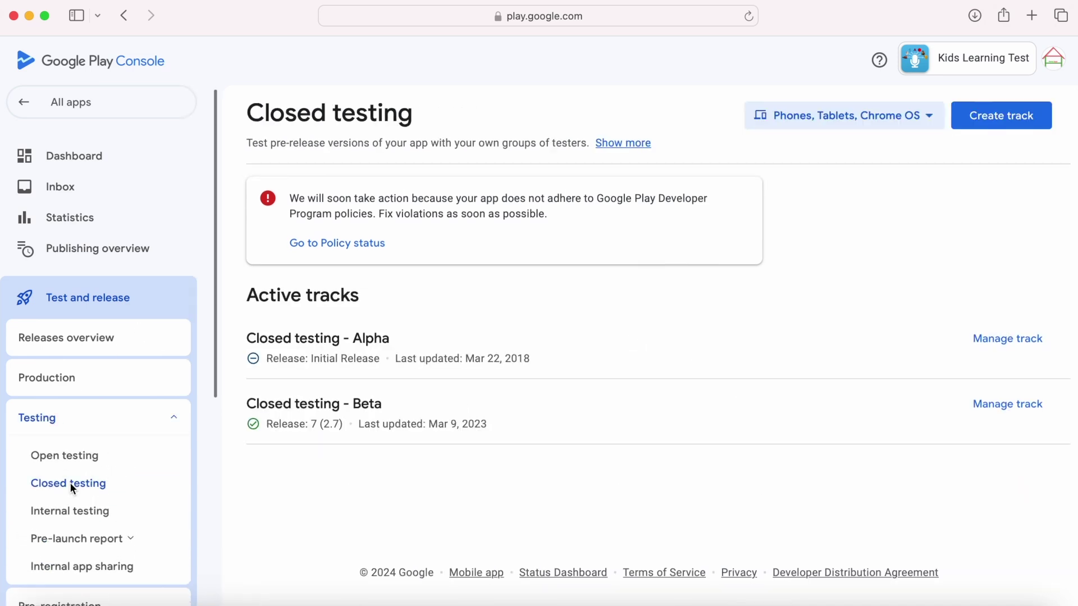
click(989, 414)
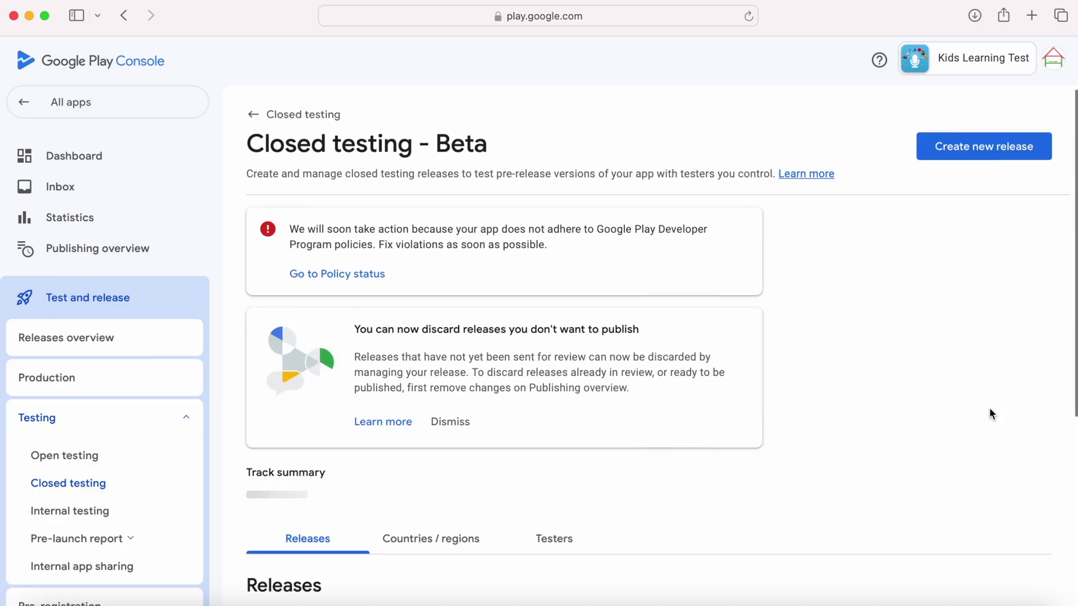
click(1000, 151)
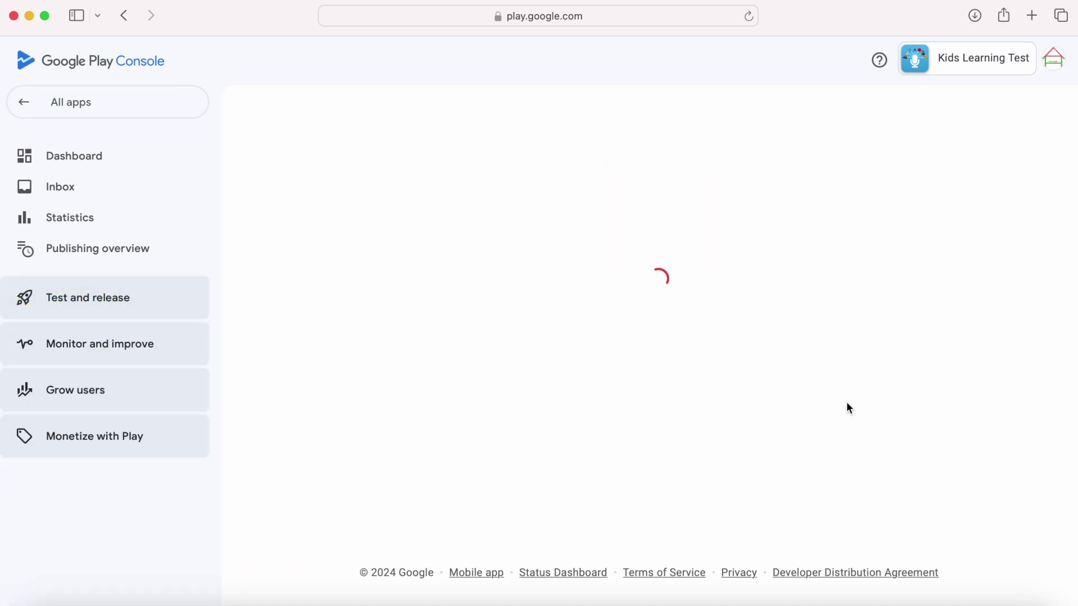
Upload KidsLearningTest-v8-release.aab into the release, which rejects reused version code 8
scroll(846, 402, down, 5)
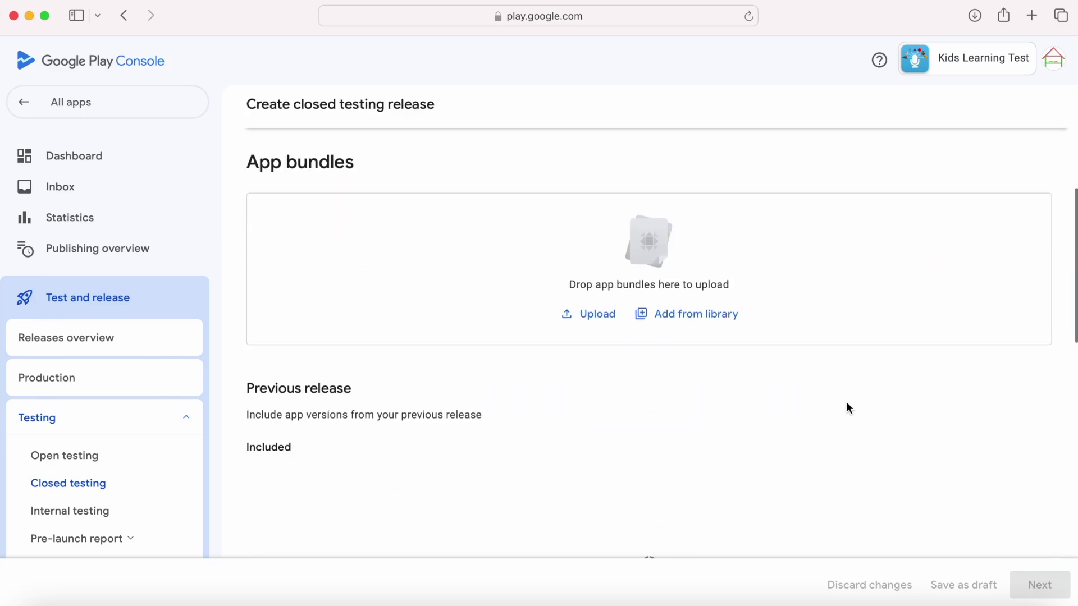
click(987, 600)
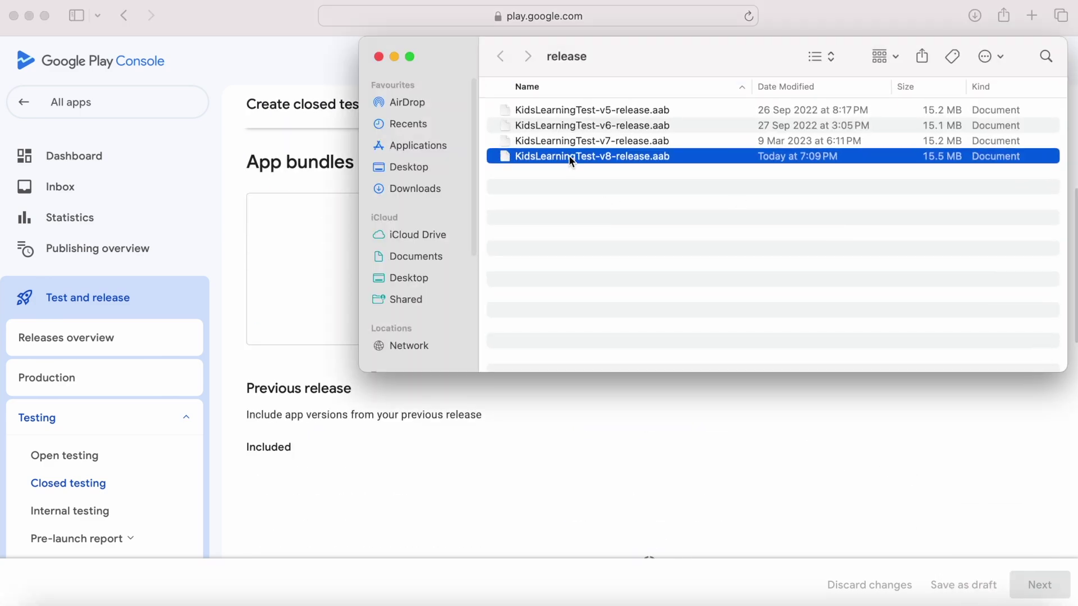
drag(569, 158, 293, 278)
click(394, 56)
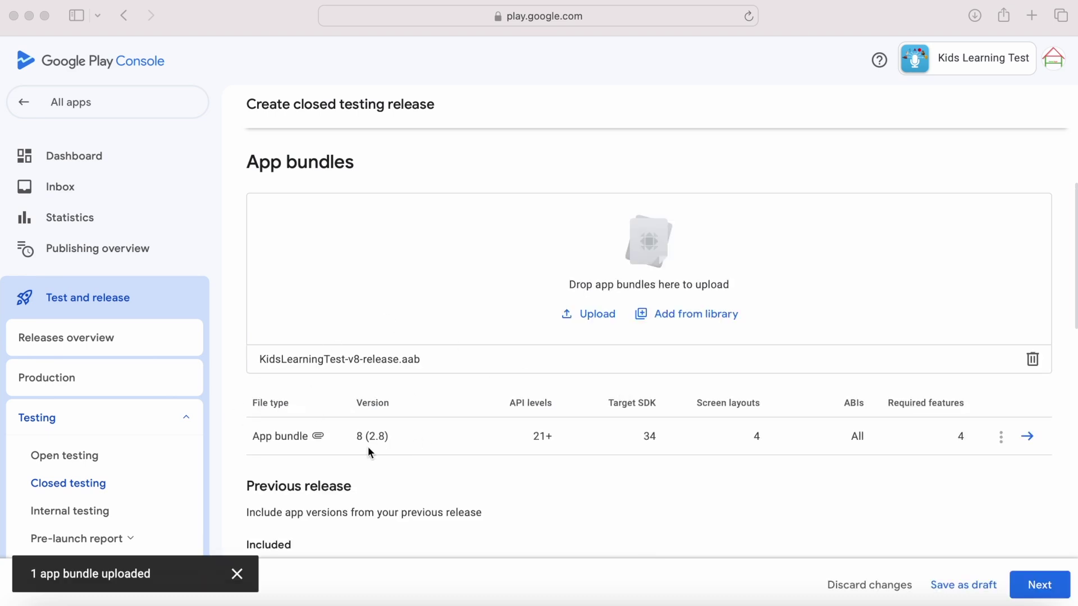
click(359, 436)
Highlight the 'Version code 8 has already been used' error, then row 8's Inactive status in App bundle explorer
triple_click(359, 437)
click(579, 494)
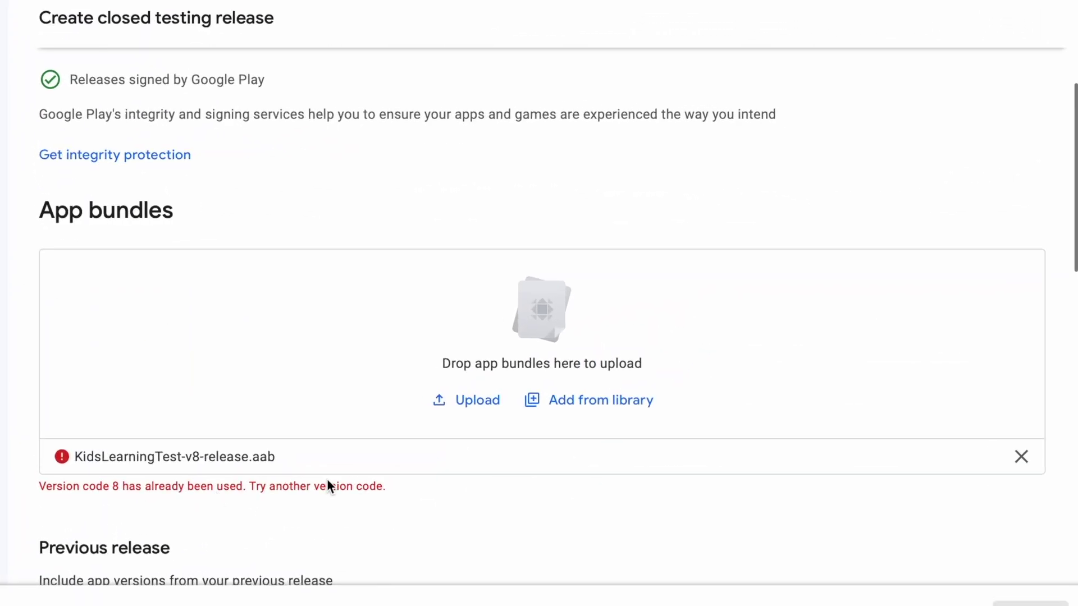
drag(387, 486, 41, 488)
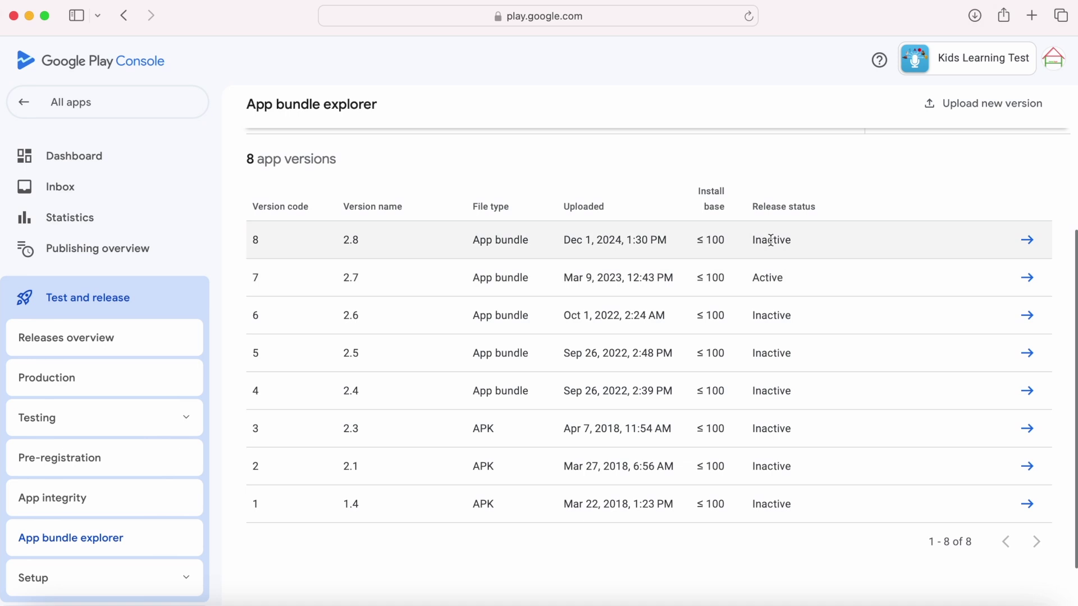
double_click(769, 240)
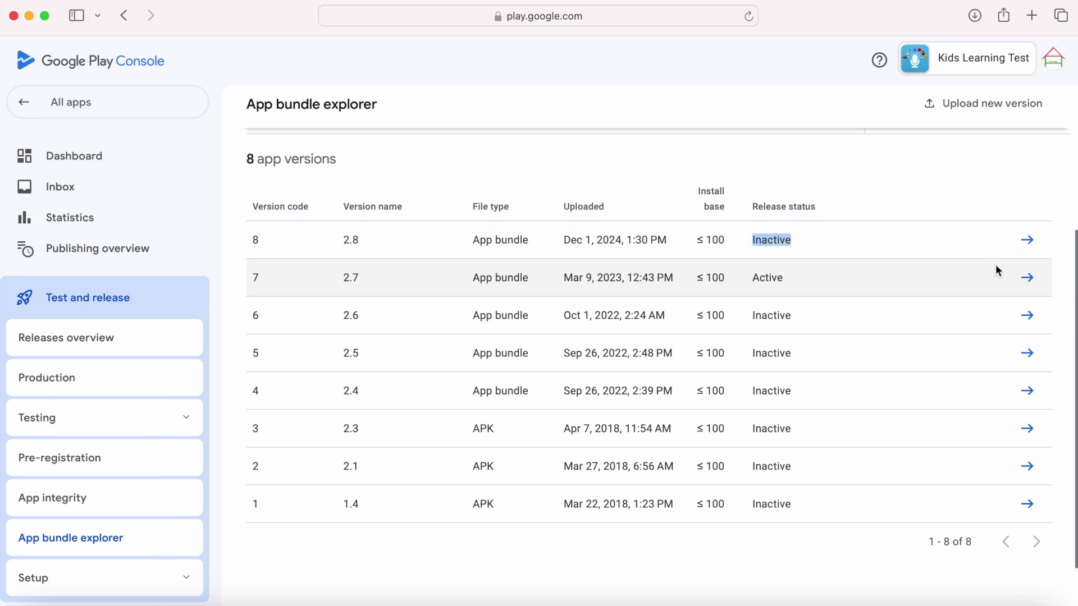
Delete the 8.aab (2.8) bundle again from its App bundle explorer details page
click(1025, 241)
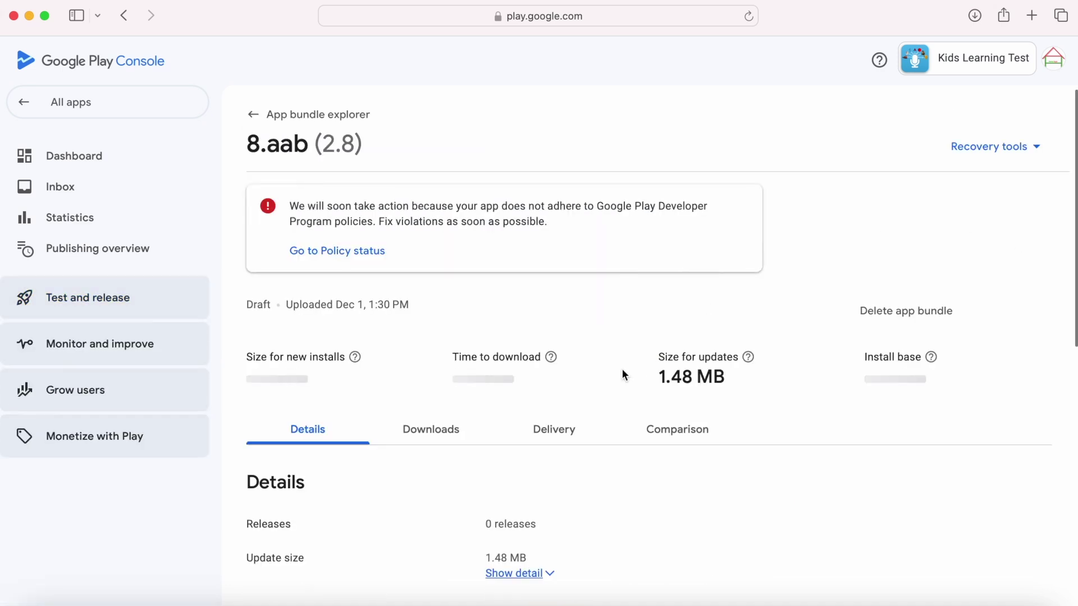
scroll(622, 371, down, 1)
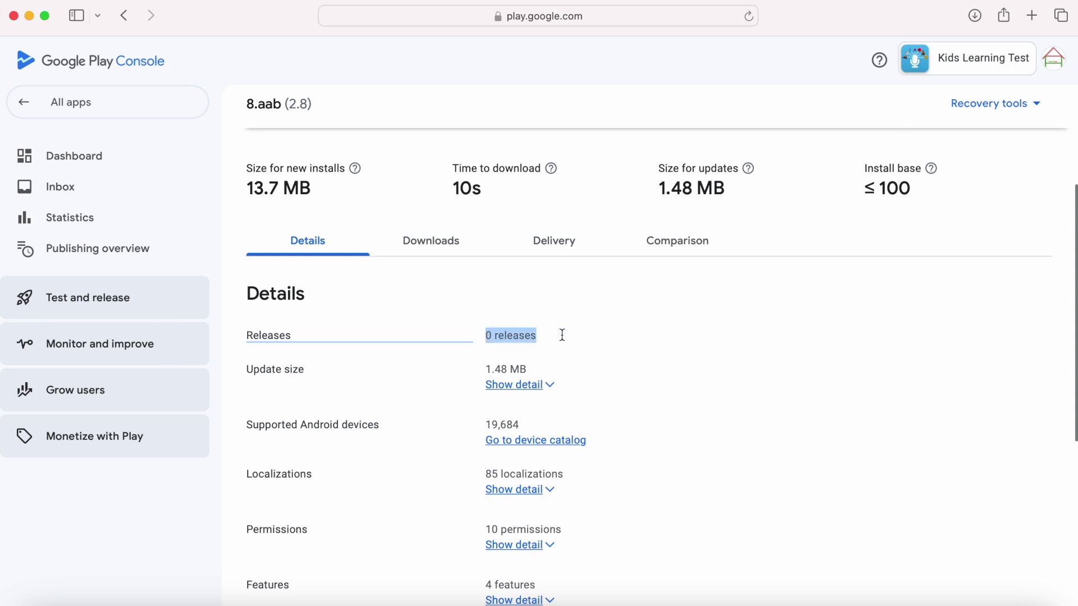
scroll(904, 214, up, 2)
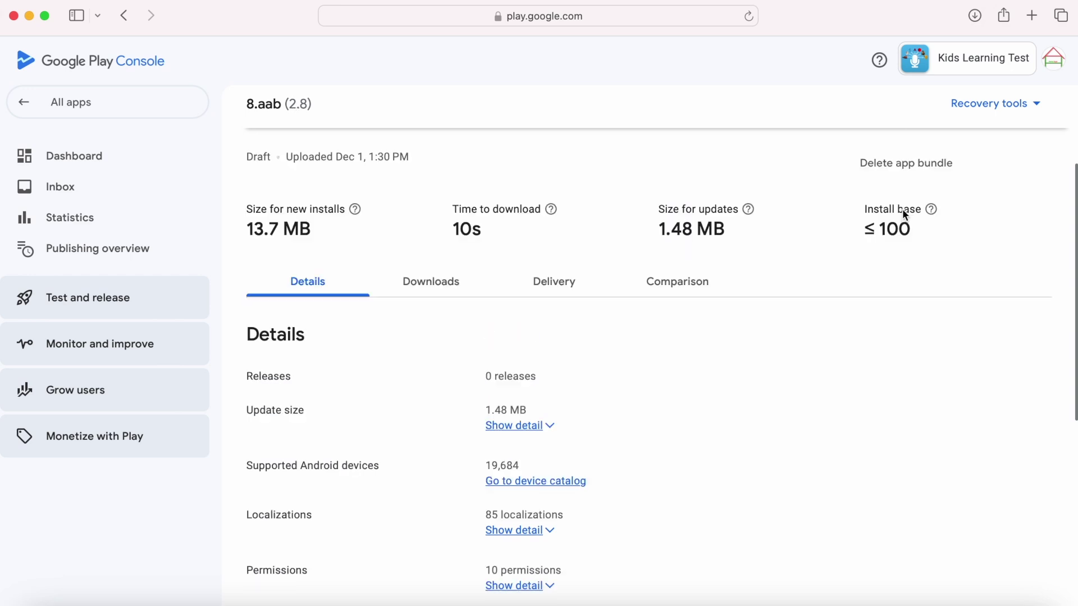
click(900, 167)
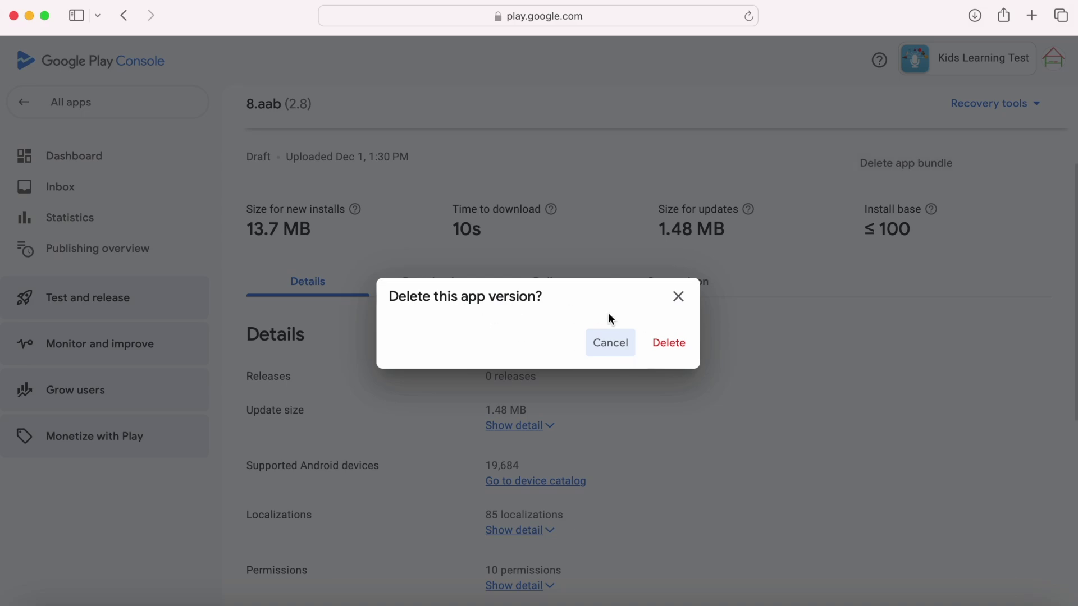
click(671, 343)
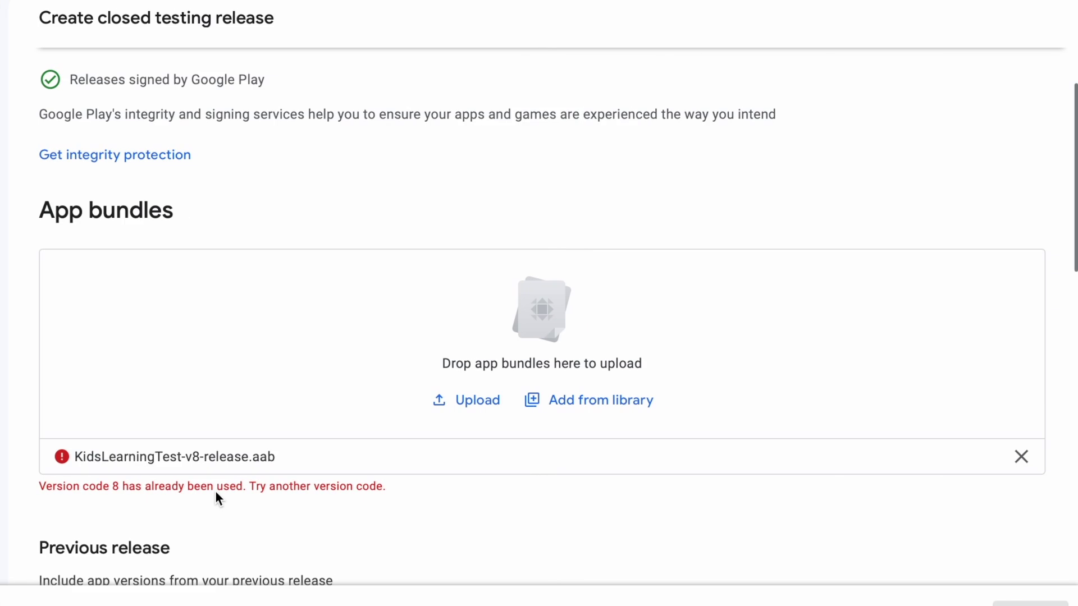
mouse_move(375, 486)
mouse_down()
mouse_move(160, 471)
mouse_move(41, 490)
mouse_up()
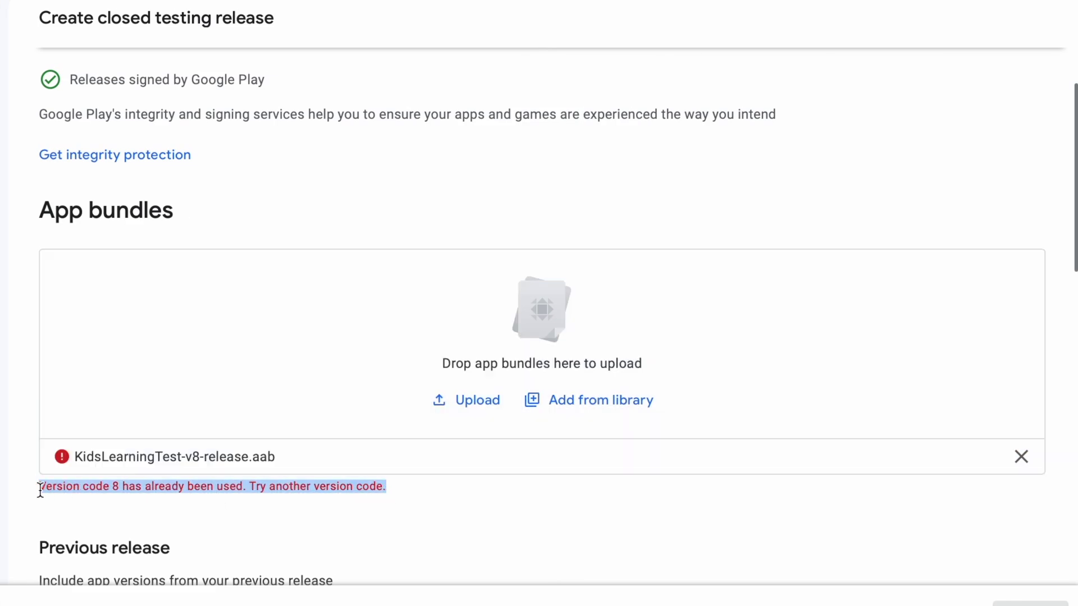